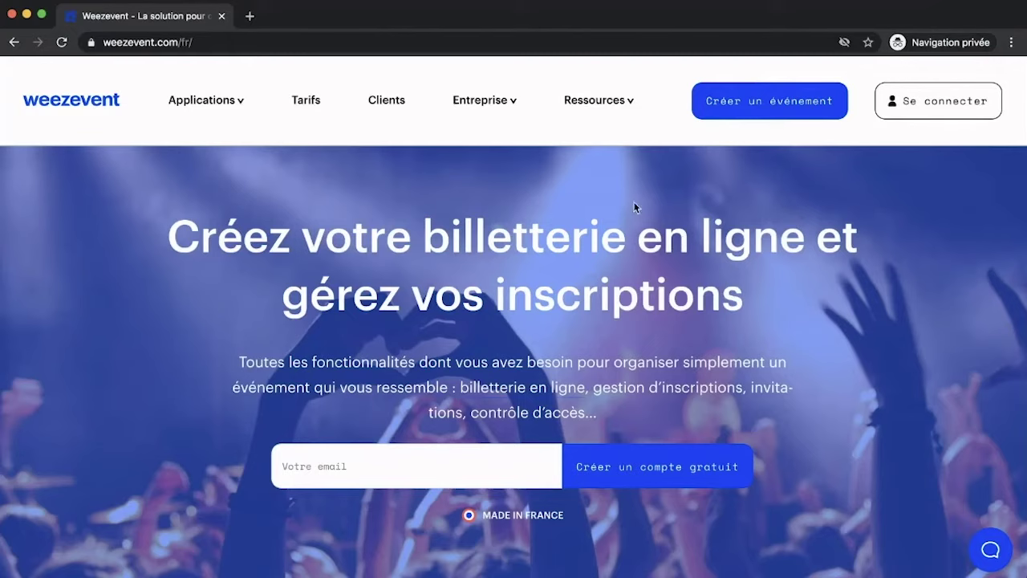
# Log in to the Weezevent organiser account with the account e-mail and password.
pyautogui.moveTo(596, 108)
pyautogui.click(928, 111)
pyautogui.click(571, 217)
pyautogui.click(512, 254)
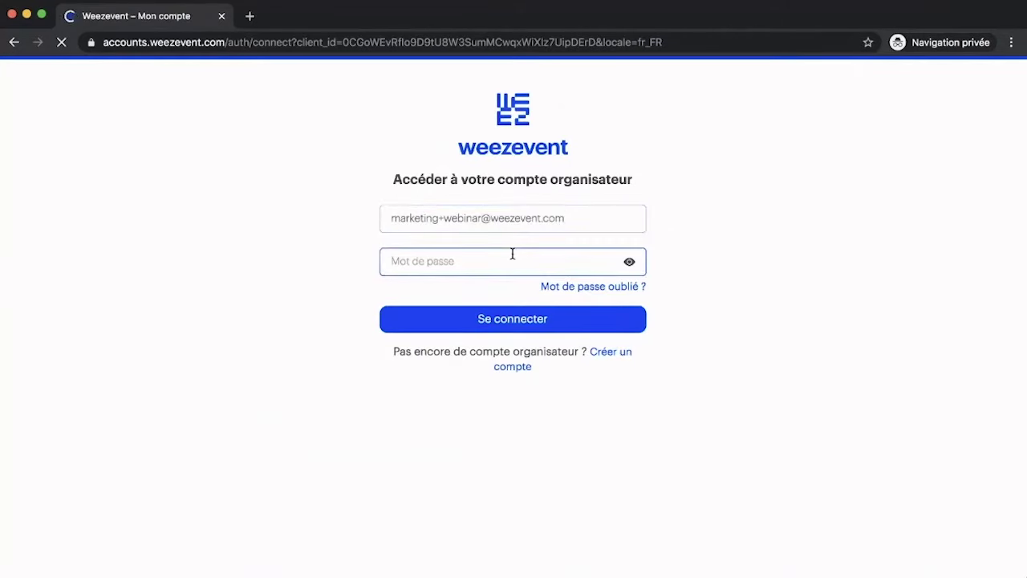
pyautogui.write('*********')
pyautogui.click(564, 319)
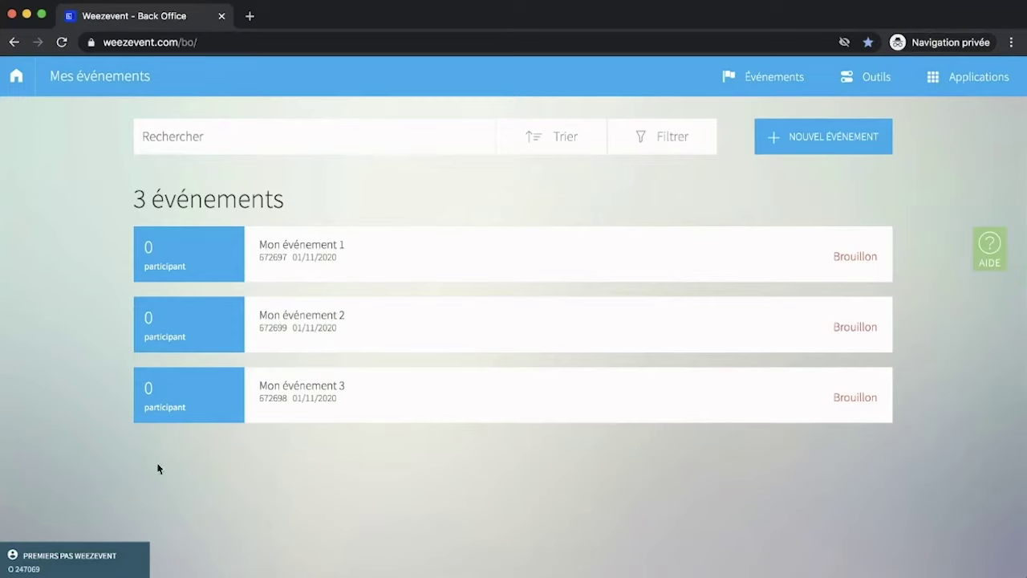
pyautogui.click(67, 553)
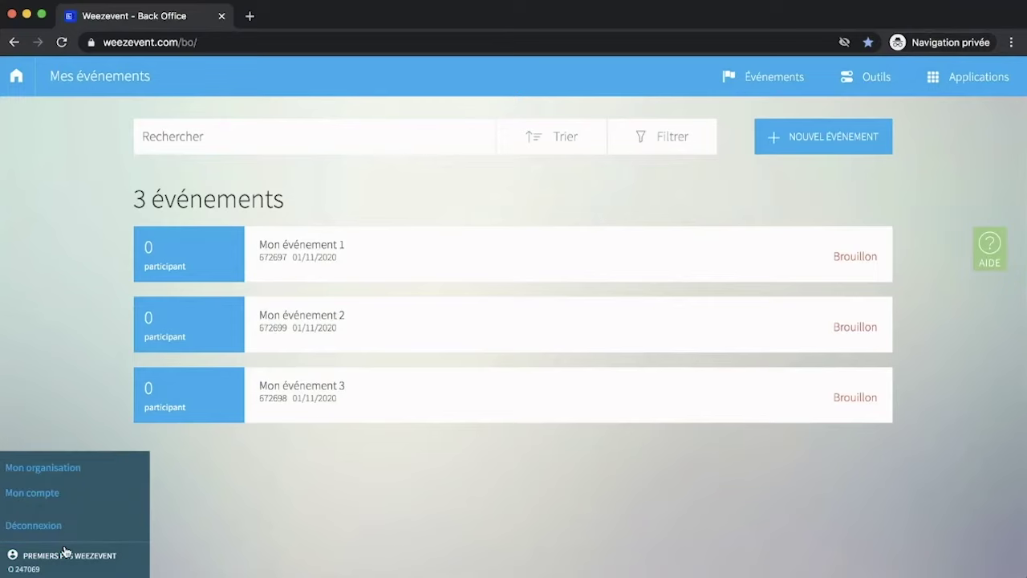
pyautogui.click(61, 470)
pyautogui.moveTo(69, 223)
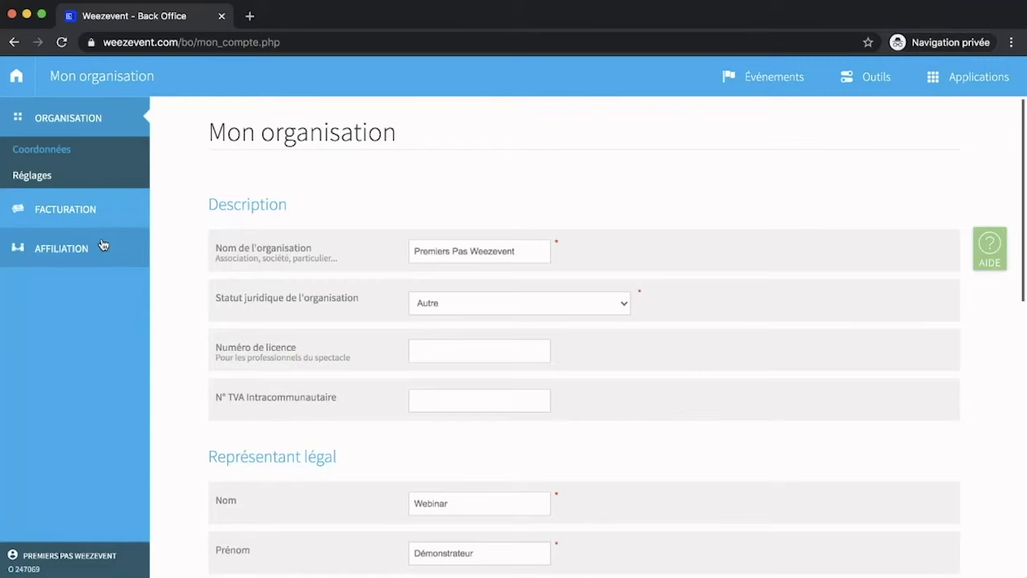
pyautogui.click(17, 80)
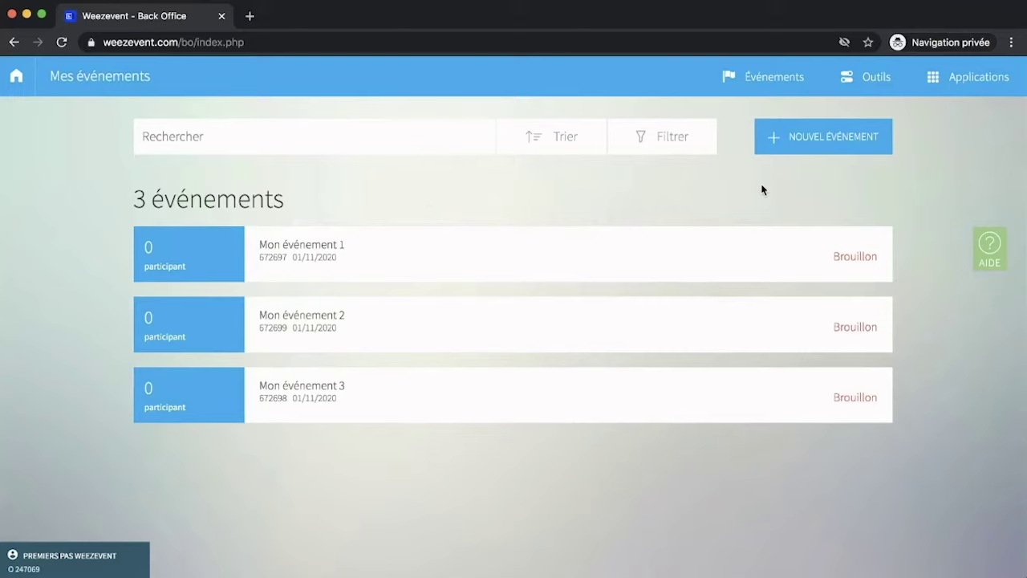
# Start a new event 'Mon événement 4', type Test du service, running 23/11/2020 to 25/11/2020.
pyautogui.click(844, 143)
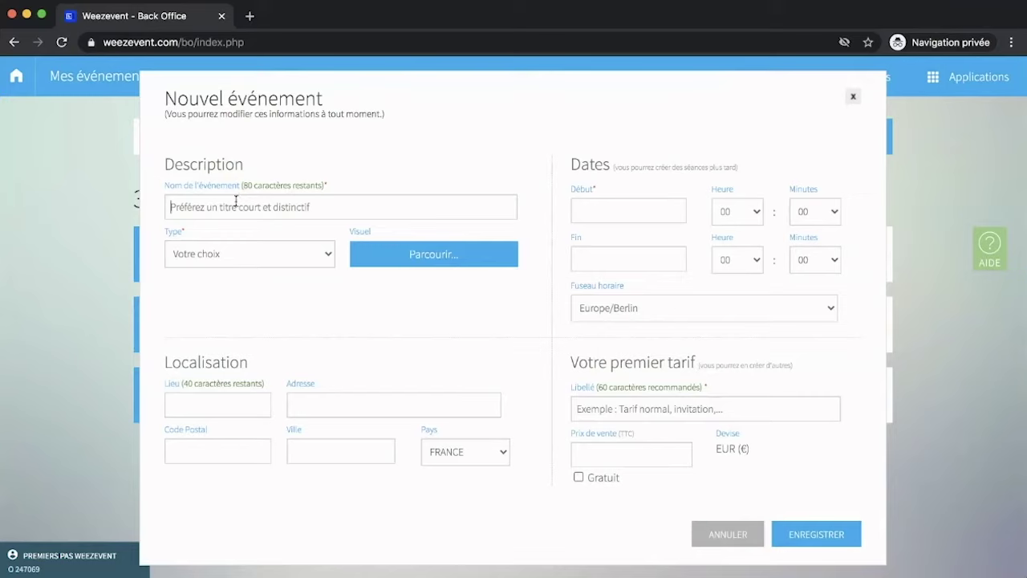
pyautogui.write('Mon événement 4')
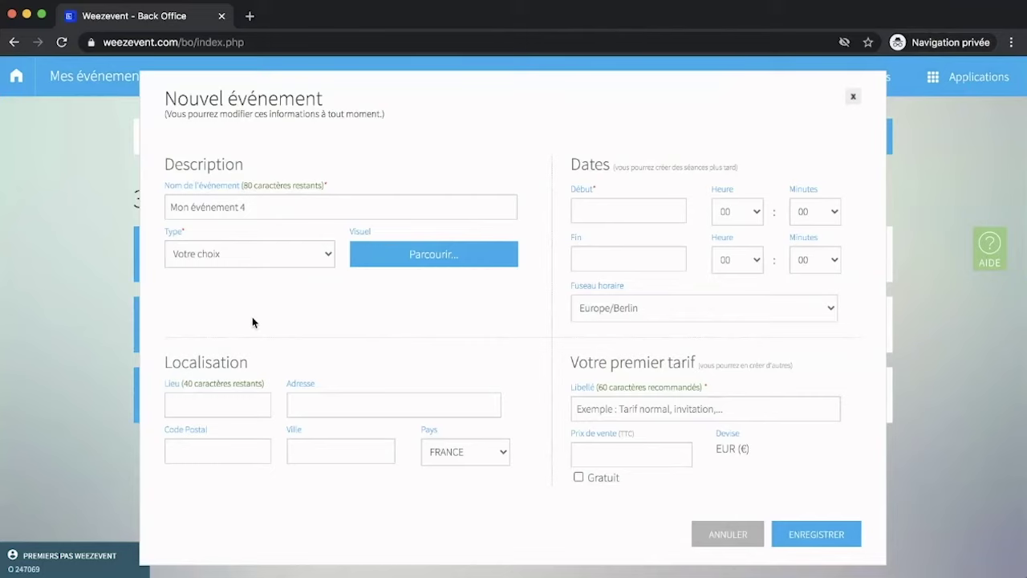
pyautogui.click(264, 523)
pyautogui.click(603, 211)
pyautogui.click(593, 343)
pyautogui.click(603, 261)
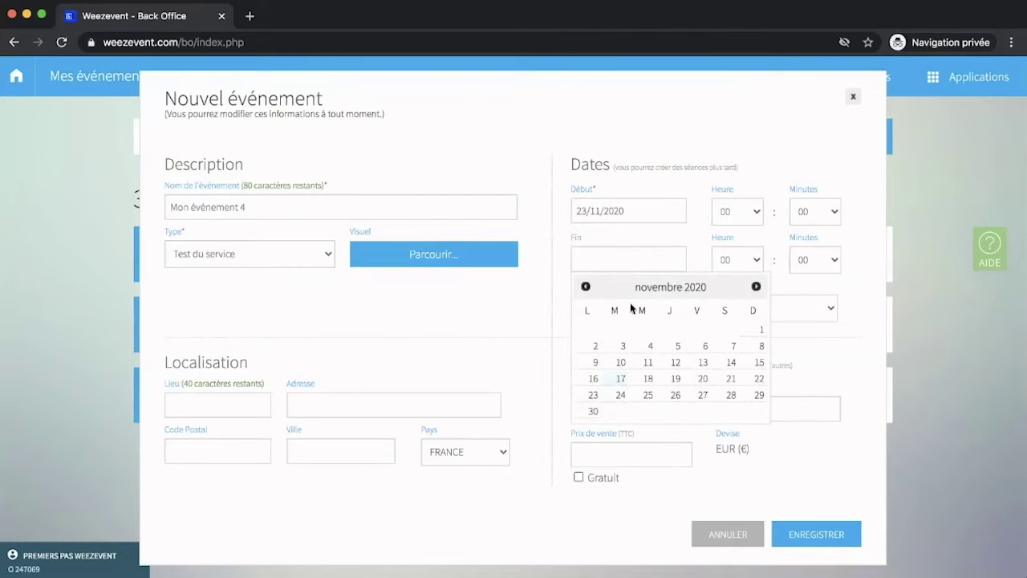
pyautogui.click(648, 396)
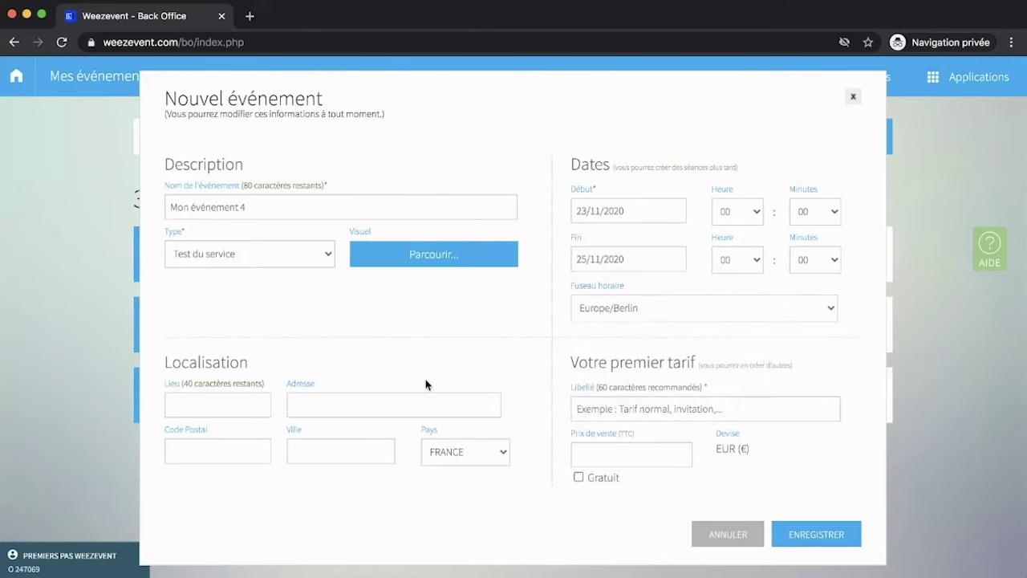
# Set the venue to Ma salle, postcode 75001, city Paris.
pyautogui.click(250, 404)
pyautogui.write('Ma salle')
pyautogui.click(230, 452)
pyautogui.write('75001')
pyautogui.click(312, 454)
pyautogui.write('Paris')
# Add a free rate labelled 'Invitation' and save the event.
pyautogui.click(593, 411)
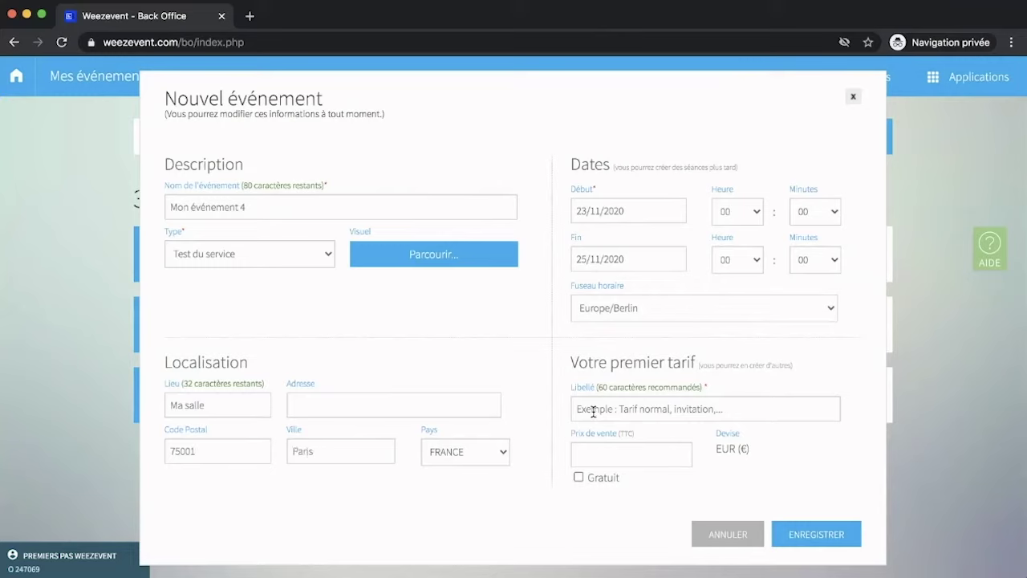
pyautogui.write('Invitat')
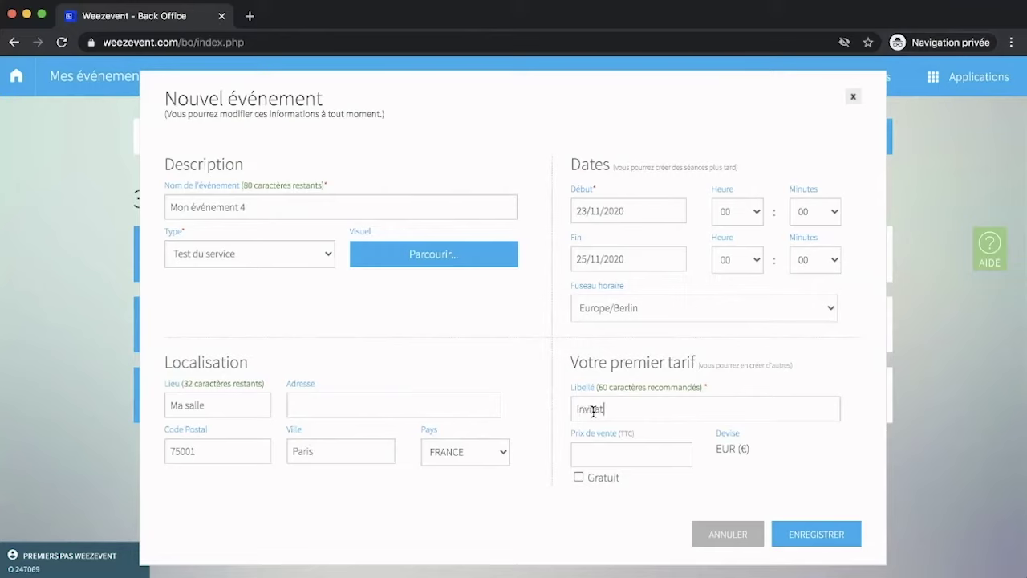
pyautogui.write('ion')
pyautogui.click(579, 476)
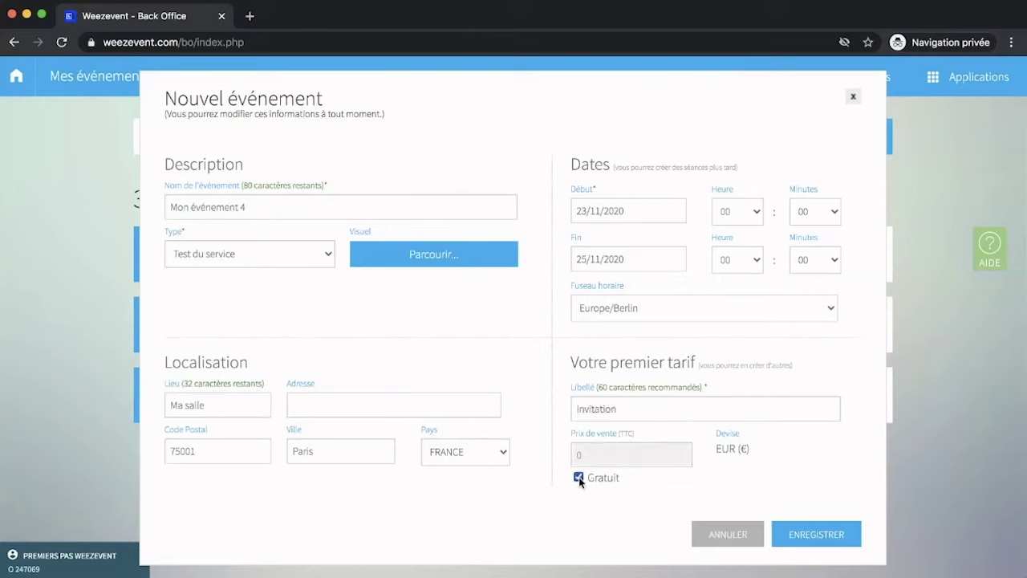
pyautogui.click(779, 533)
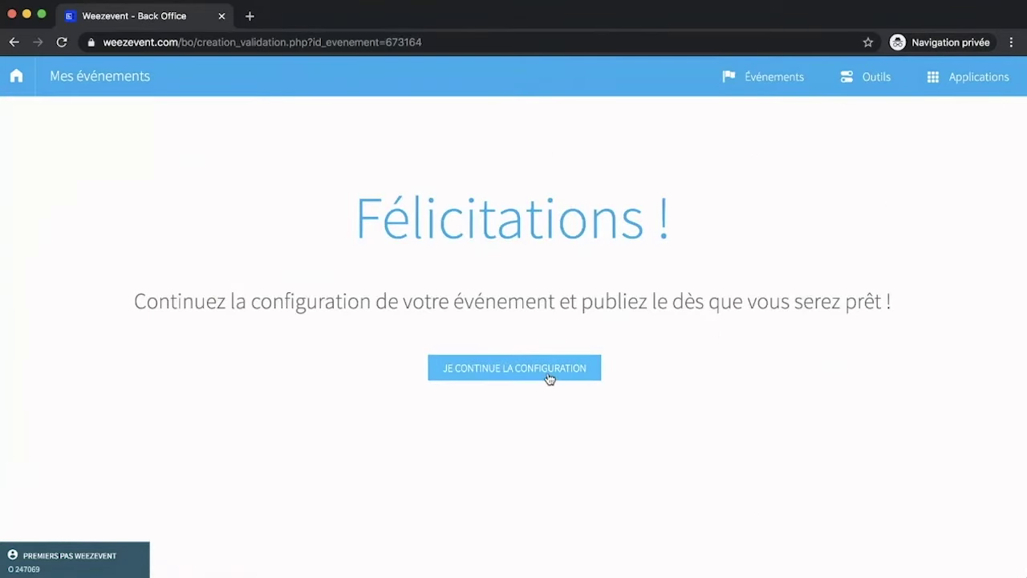
# Continue to the Mon événement 4 dashboard, check its Brouillon status options and preview the sidebar sections.
pyautogui.click(549, 379)
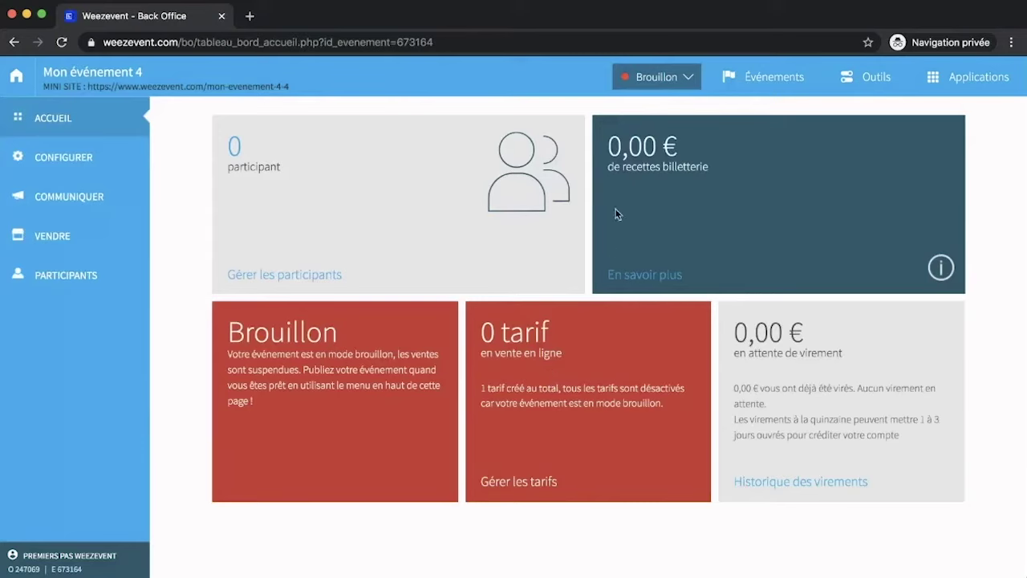
pyautogui.click(650, 79)
pyautogui.moveTo(78, 165)
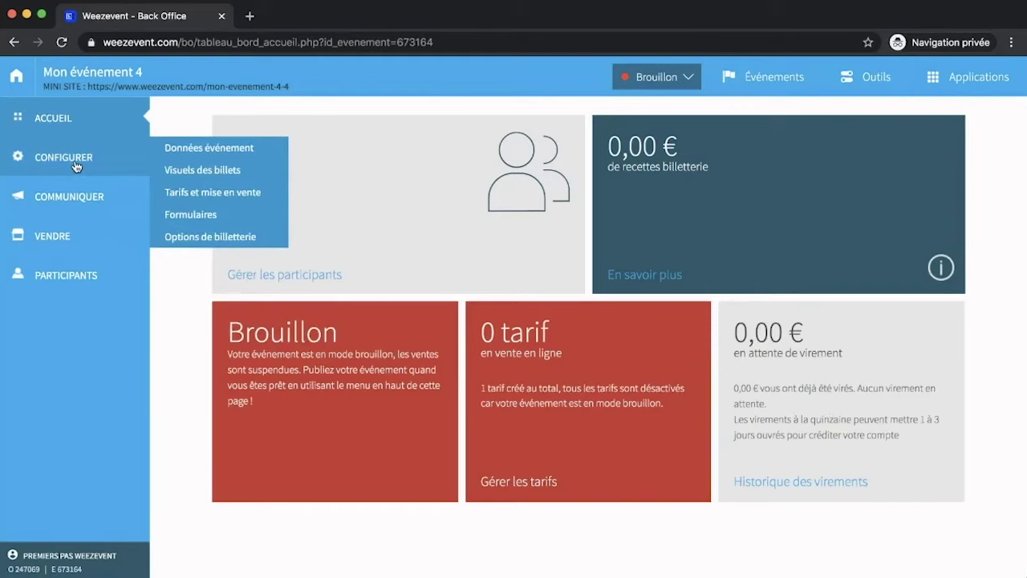
pyautogui.moveTo(78, 199)
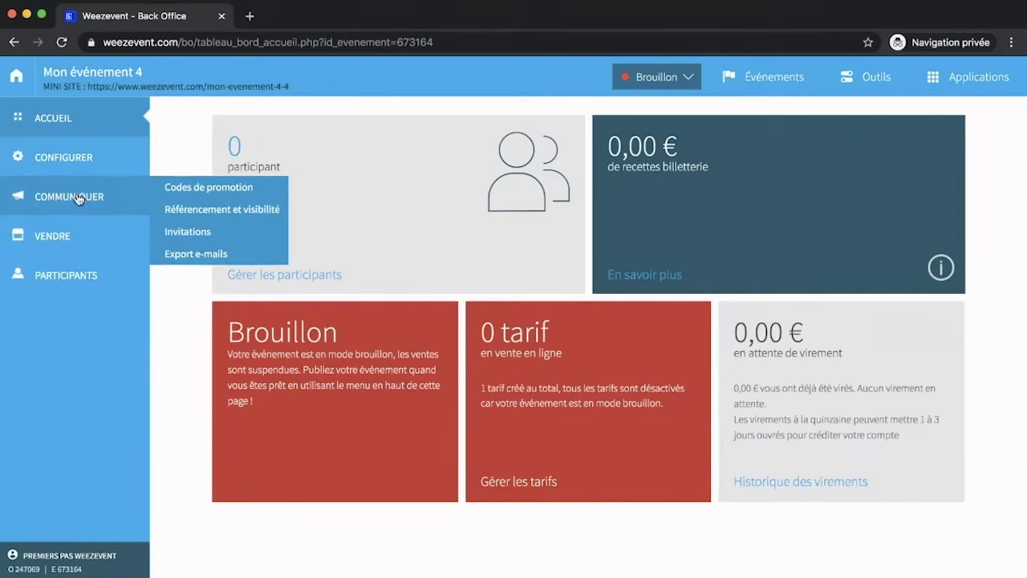
pyautogui.moveTo(80, 236)
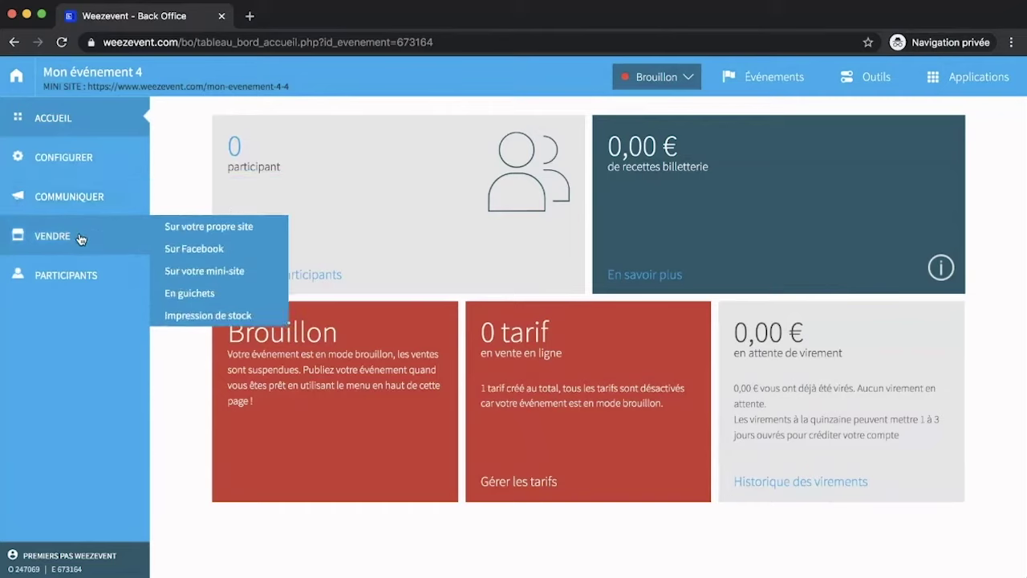
# In the event data settings, set the tax rate to 10 % - Taux réduit.
pyautogui.moveTo(81, 274)
pyautogui.moveTo(122, 159)
pyautogui.click(181, 155)
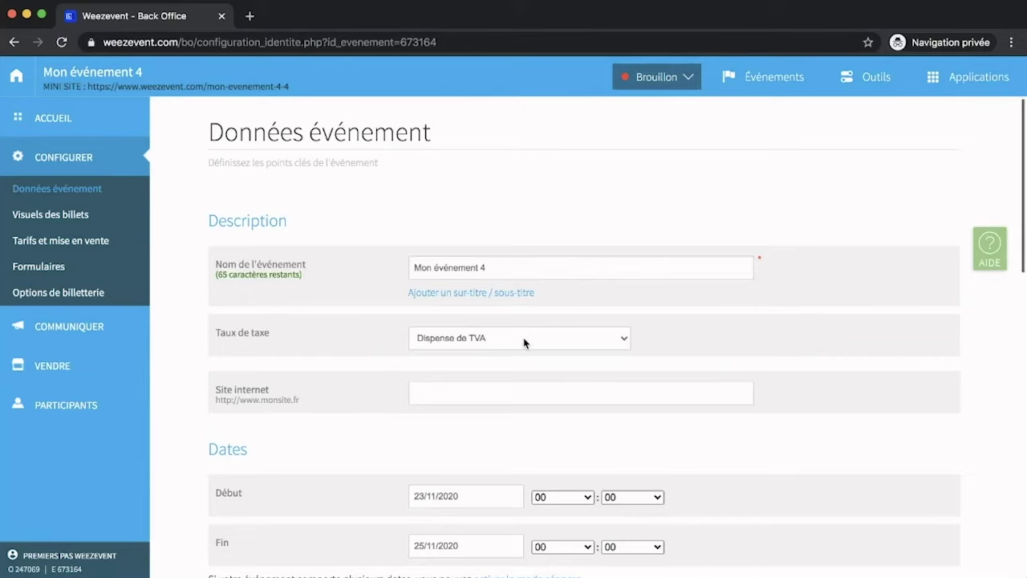
pyautogui.click(522, 406)
# Save the event details and go to the Tarifs et mise en vente page.
pyautogui.scroll(-2, 522, 407)
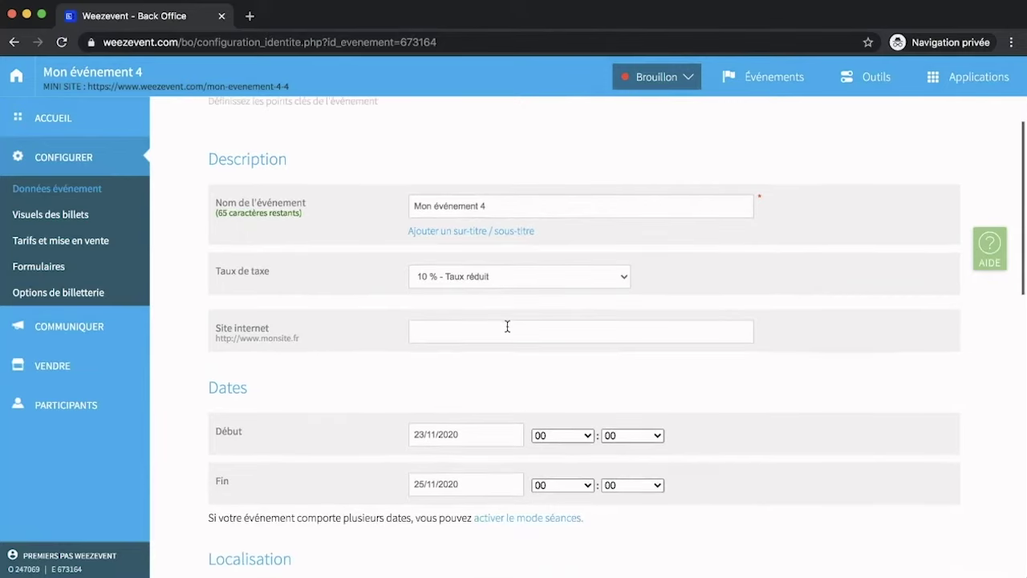
pyautogui.scroll(-4, 507, 326)
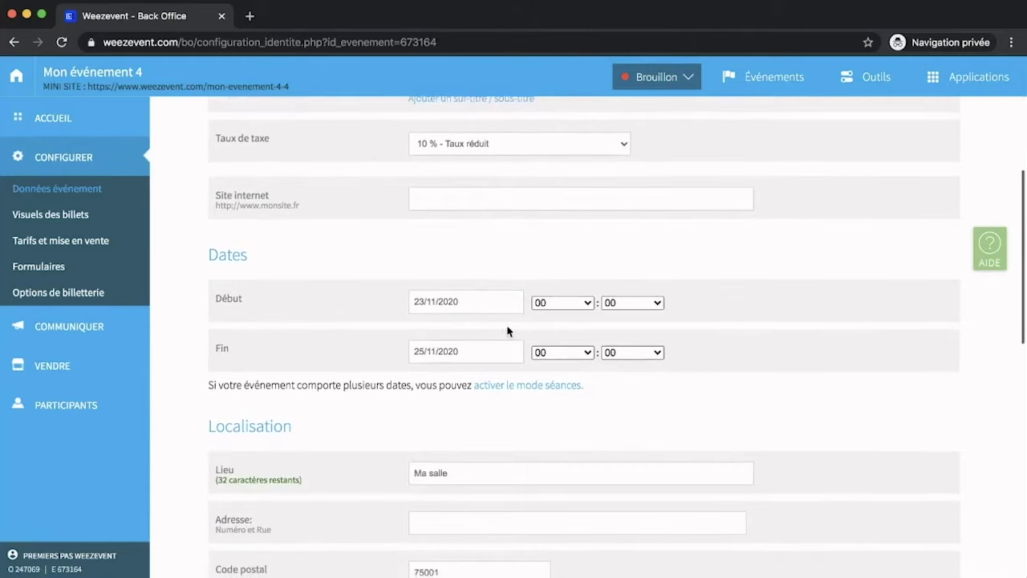
pyautogui.scroll(-1, 451, 365)
pyautogui.scroll(-3, 450, 370)
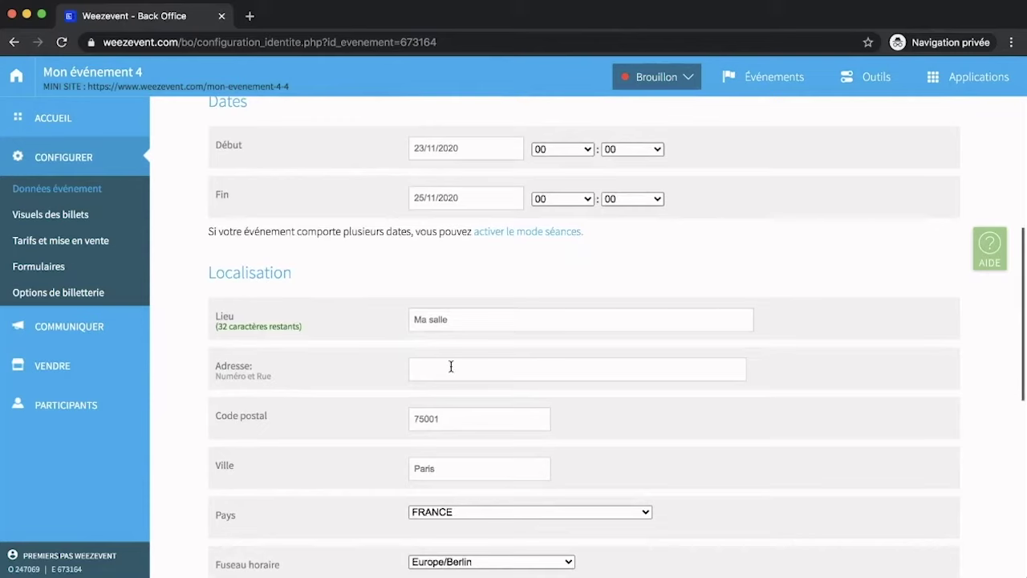
pyautogui.scroll(5, 451, 367)
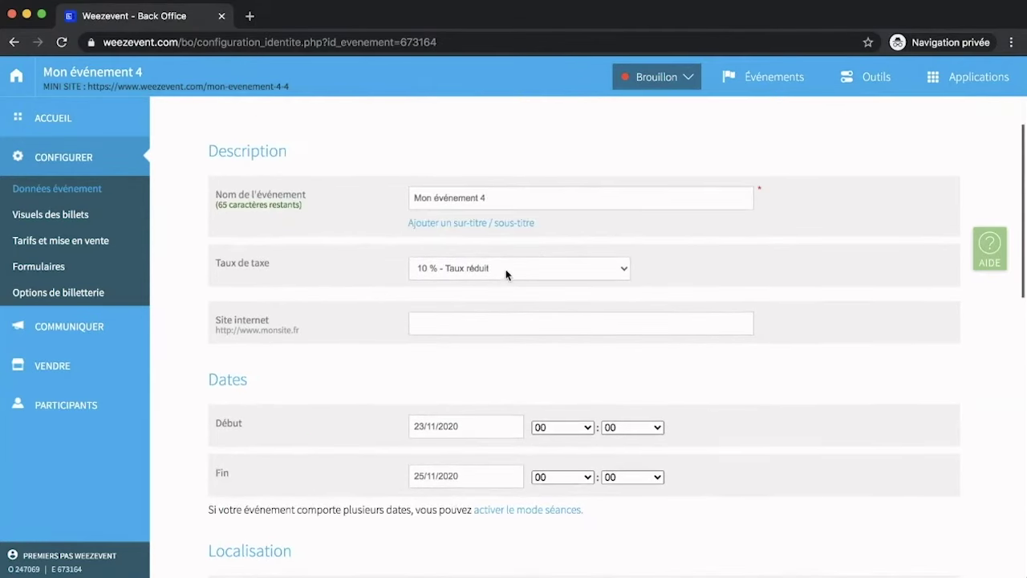
pyautogui.scroll(-1, 545, 367)
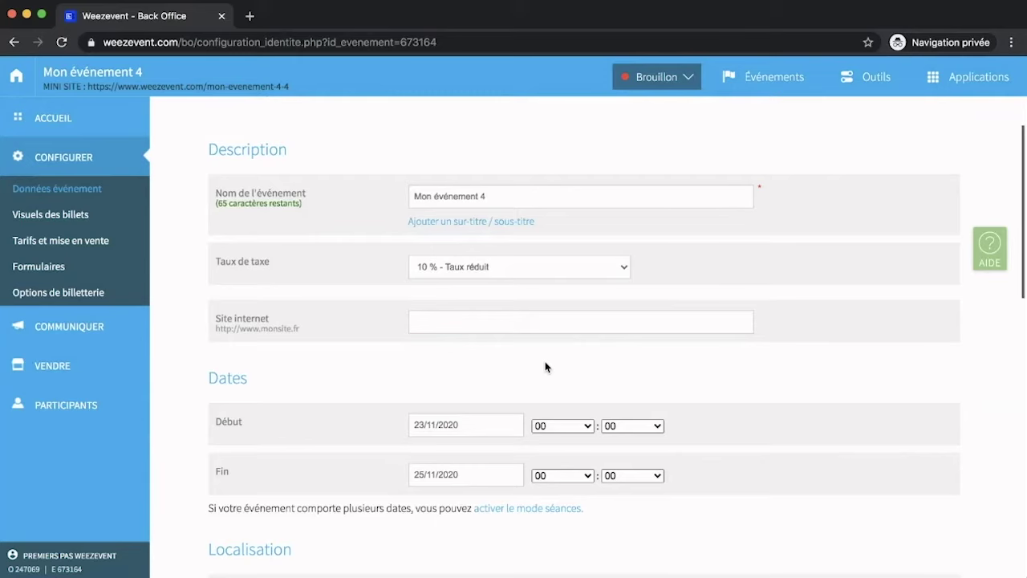
pyautogui.scroll(-3, 545, 367)
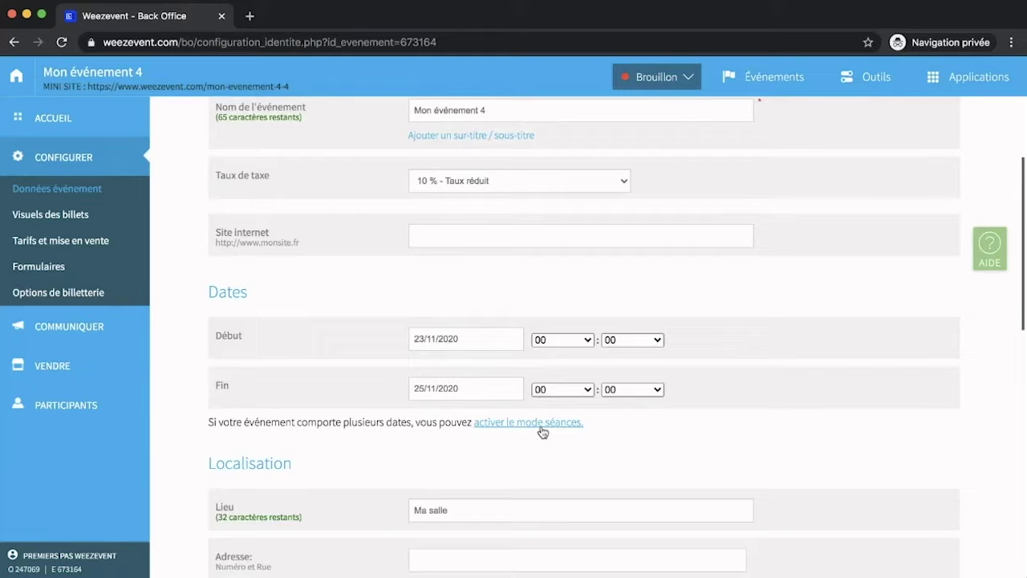
pyautogui.scroll(-10, 544, 433)
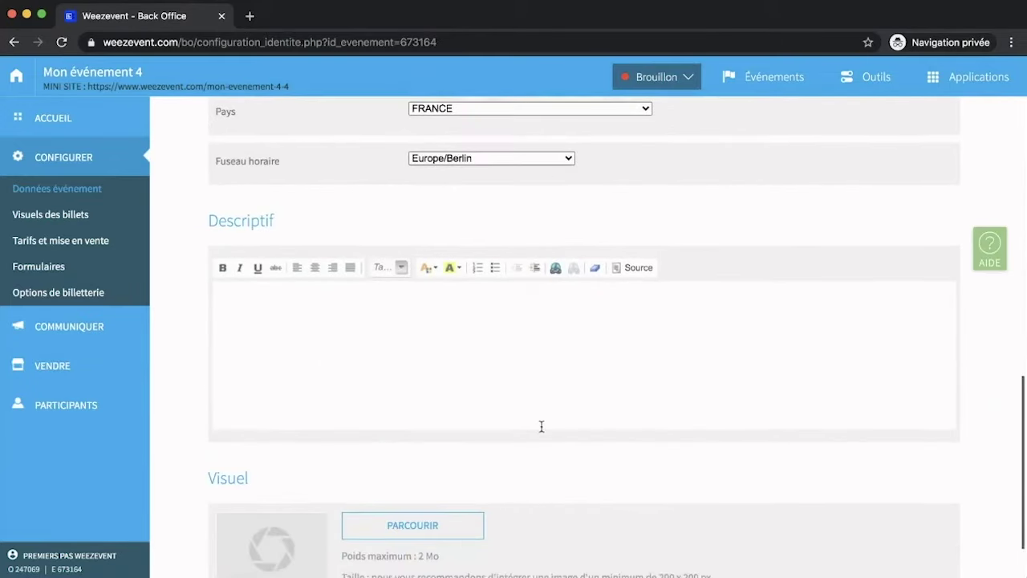
pyautogui.scroll(-1, 542, 426)
pyautogui.click(914, 553)
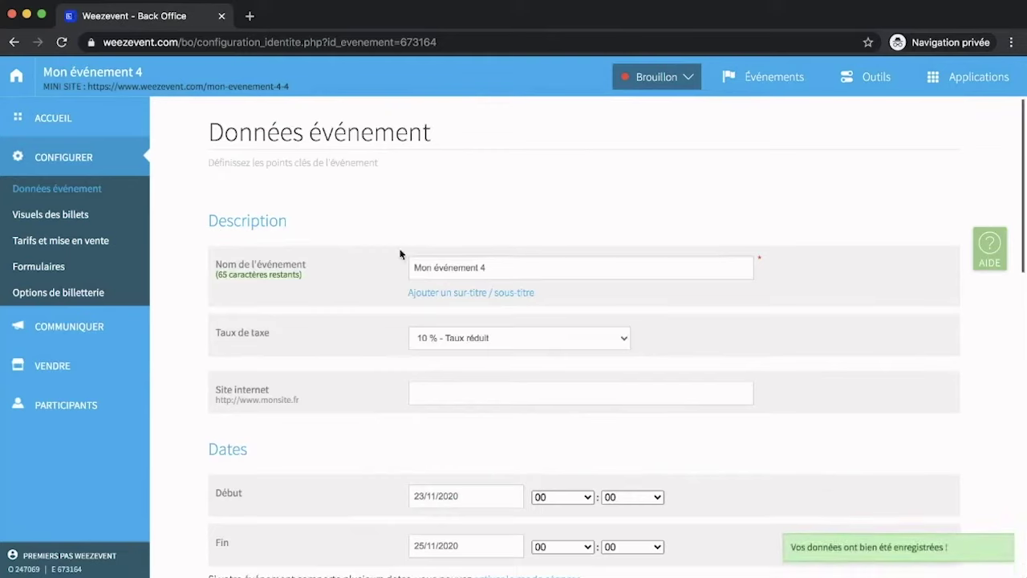
pyautogui.click(74, 241)
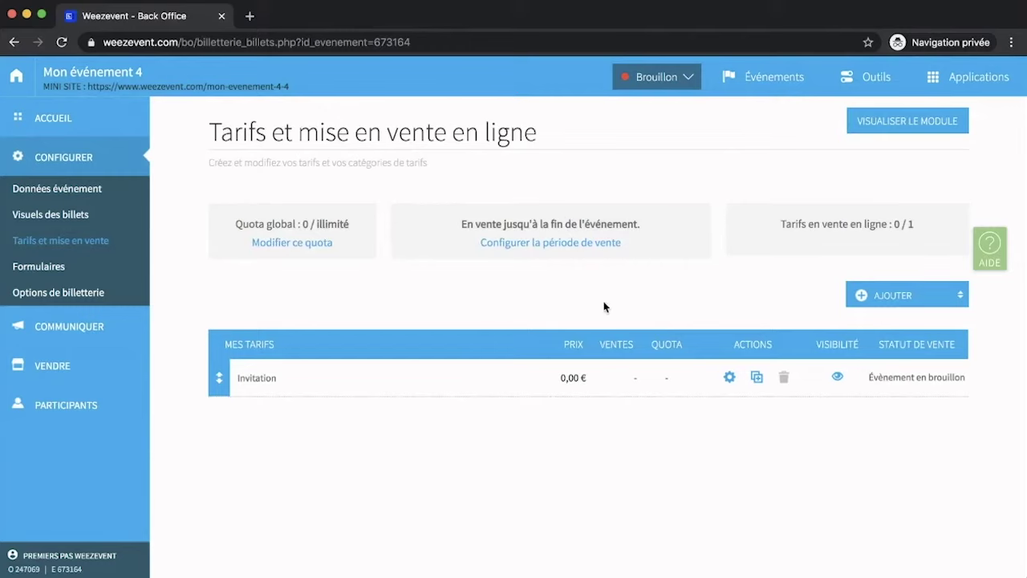
# Add a new rate named 'Tarif Normal' priced at 15 €.
pyautogui.click(885, 298)
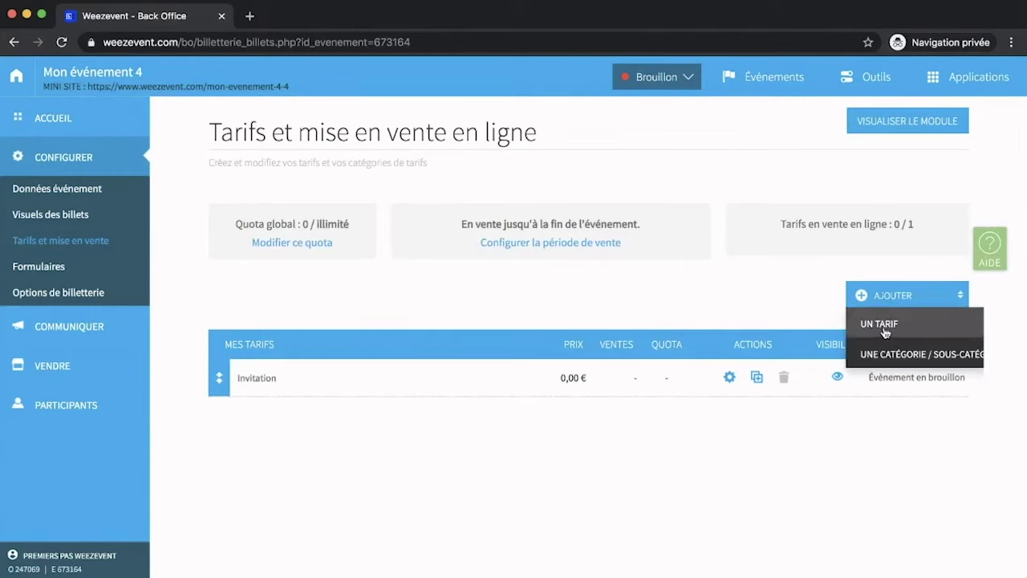
pyautogui.click(885, 329)
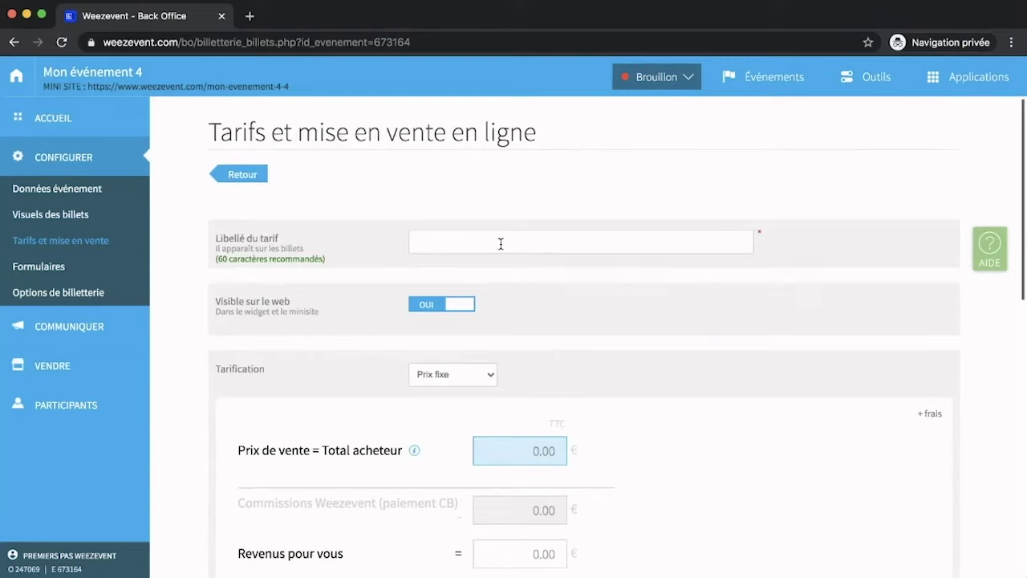
pyautogui.write('Tarif Normal')
pyautogui.scroll(-2, 567, 376)
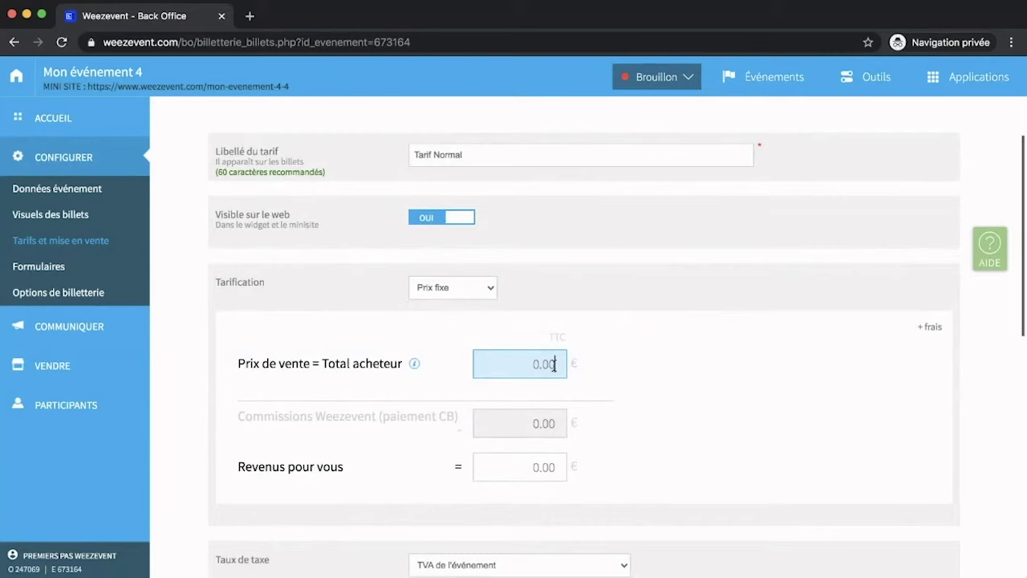
pyautogui.write('15')
# Leave the rate's quantity unlimited and reveal its additional options.
pyautogui.scroll(-3, 672, 433)
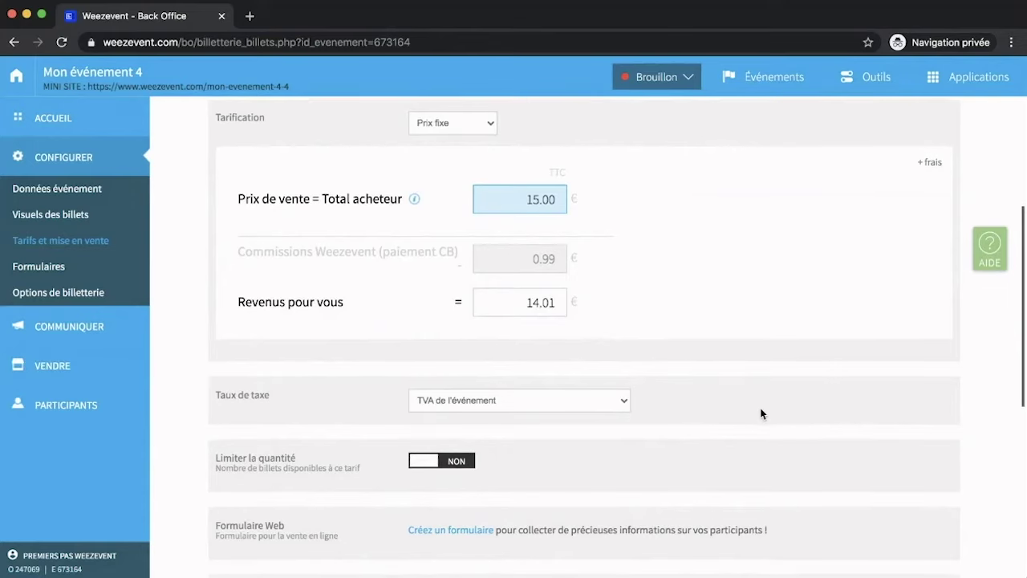
pyautogui.scroll(-2, 761, 413)
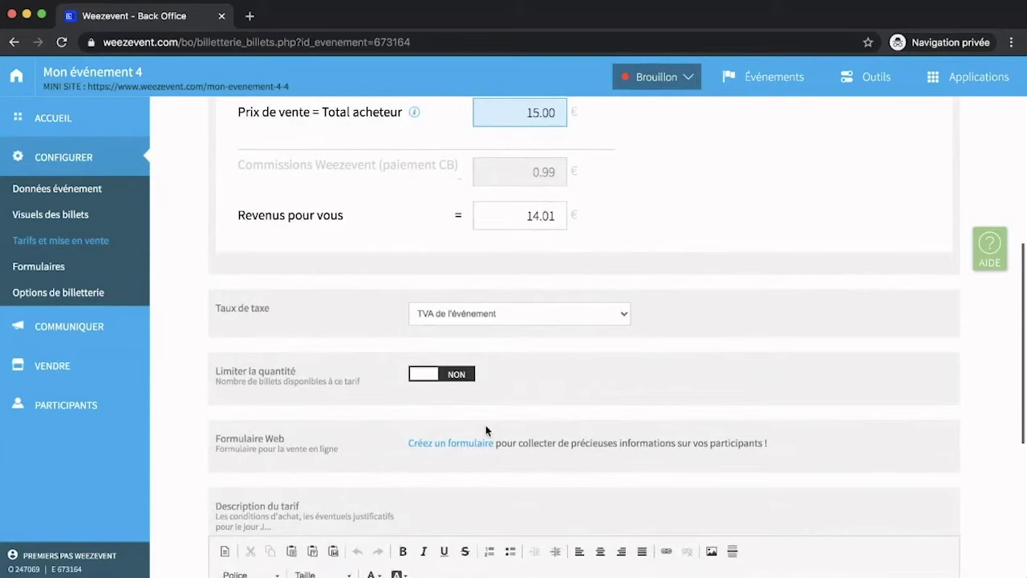
pyautogui.click(448, 374)
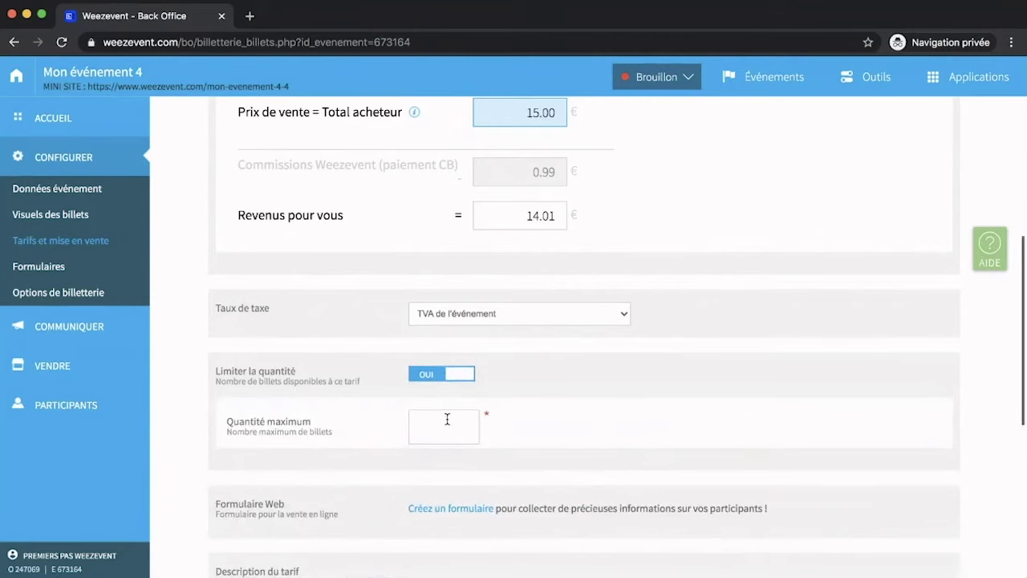
pyautogui.click(459, 376)
pyautogui.scroll(-5, 491, 423)
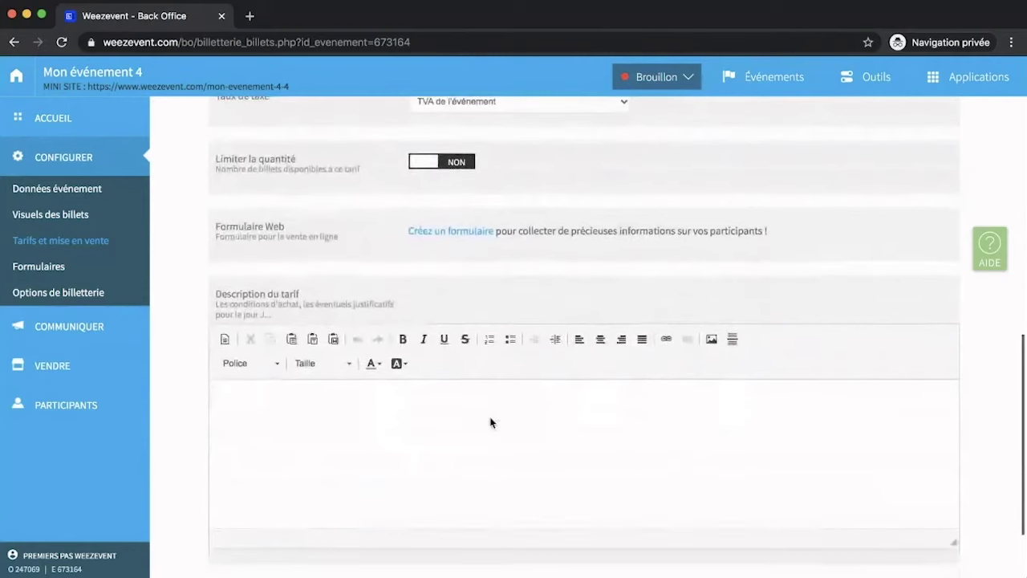
pyautogui.click(490, 417)
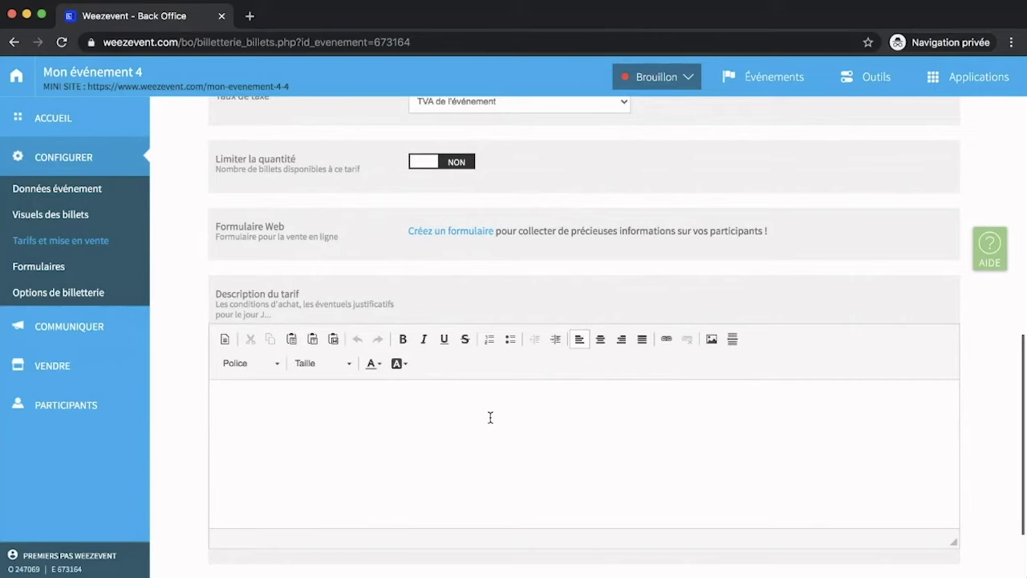
pyautogui.scroll(-3, 490, 418)
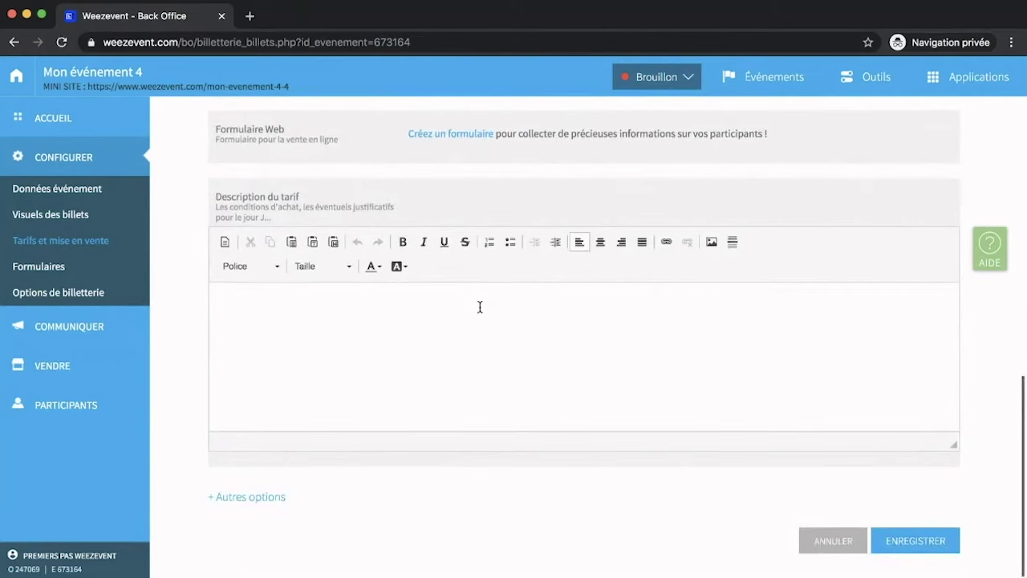
pyautogui.click(271, 498)
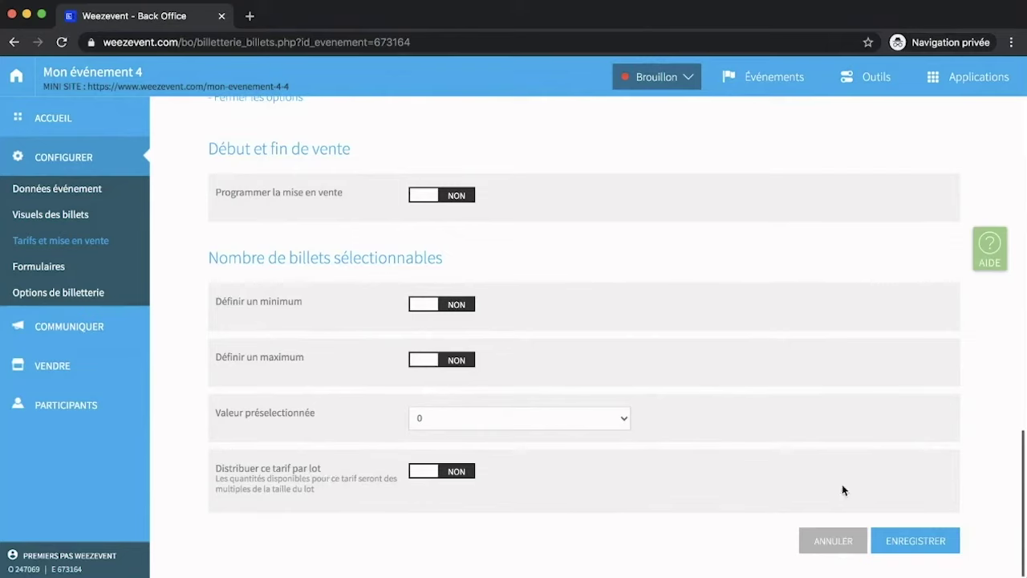
# Save Tarif Normal at 15,00 € so it joins Invitation in the rates list.
pyautogui.click(899, 542)
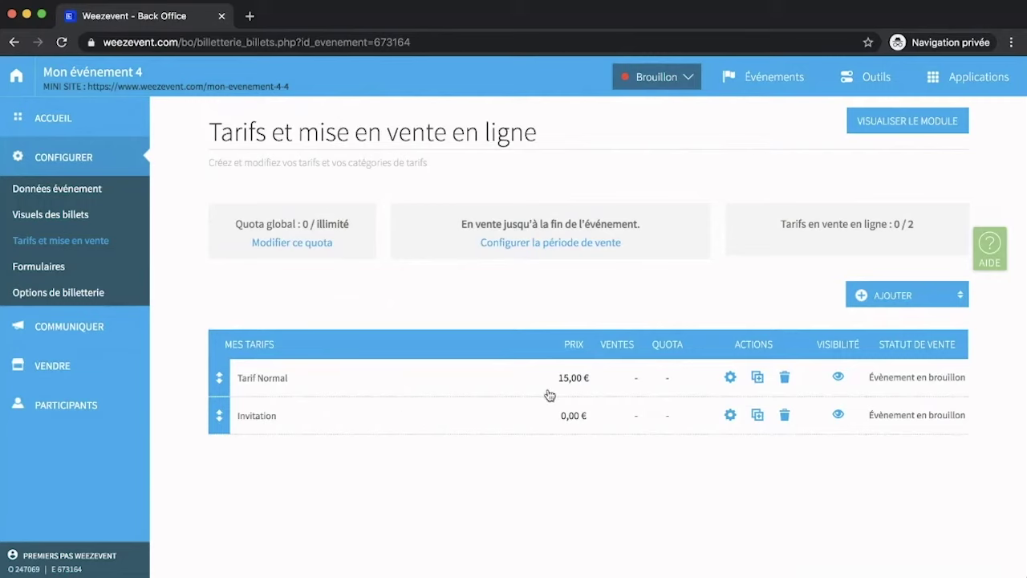
# Hide the Invitation rate via the eye icon in its Visibilité column.
pyautogui.click(837, 415)
pyautogui.moveTo(121, 318)
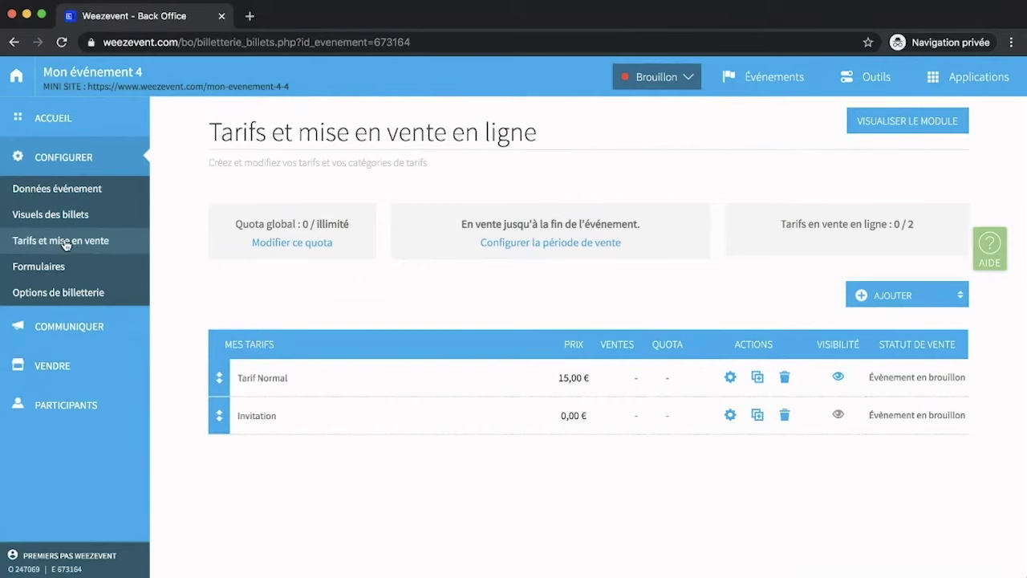
# Create a registration form named 'Web' and list predefined fields for the buyer's order questions.
pyautogui.click(58, 268)
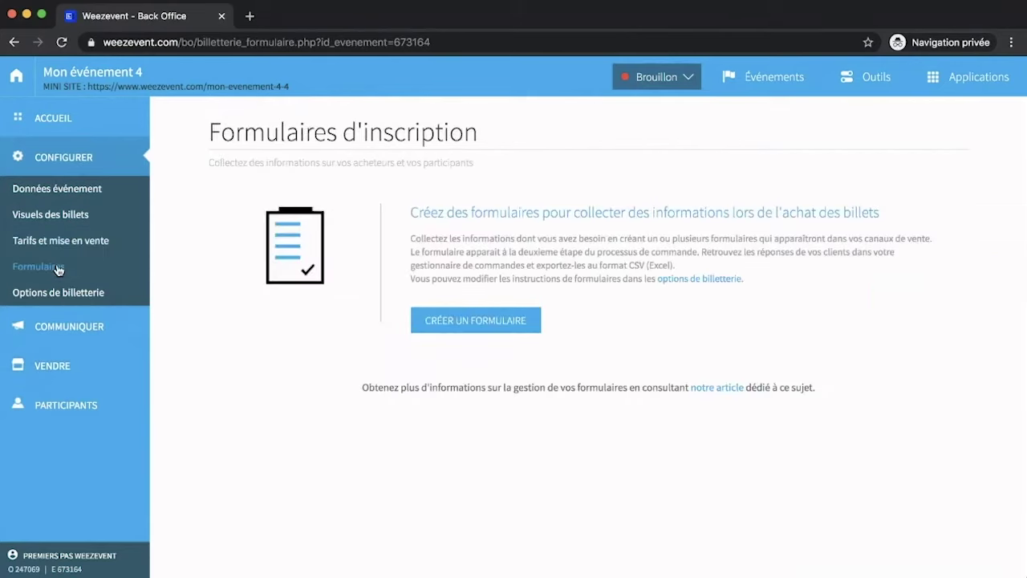
pyautogui.click(448, 318)
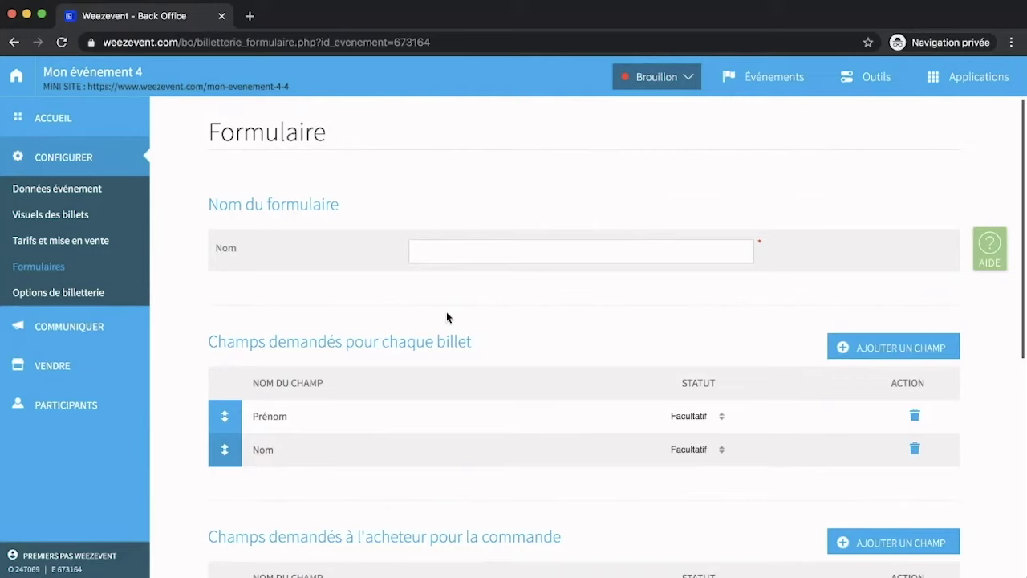
pyautogui.write('Web')
pyautogui.scroll(-4, 536, 291)
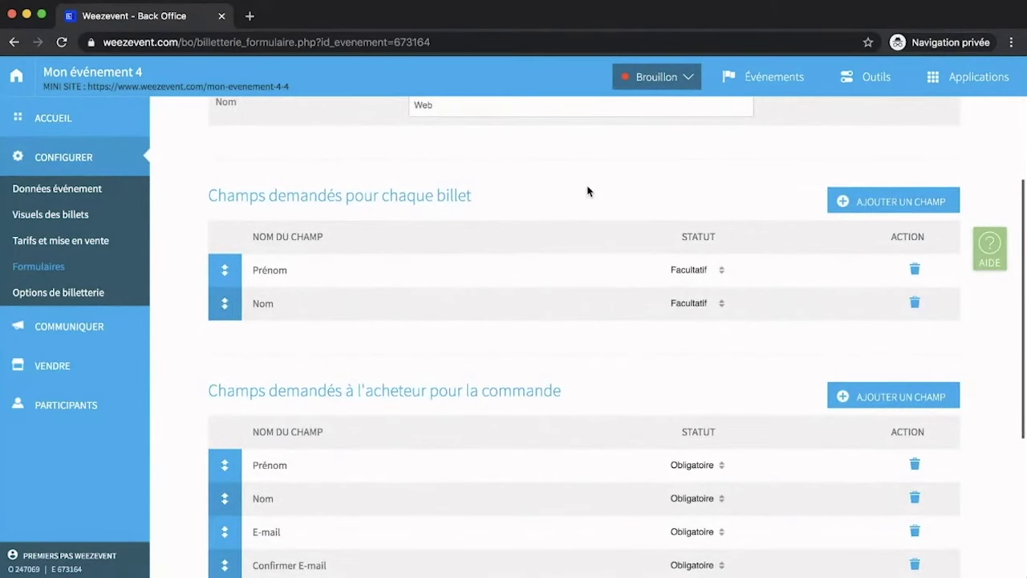
pyautogui.scroll(-3, 589, 191)
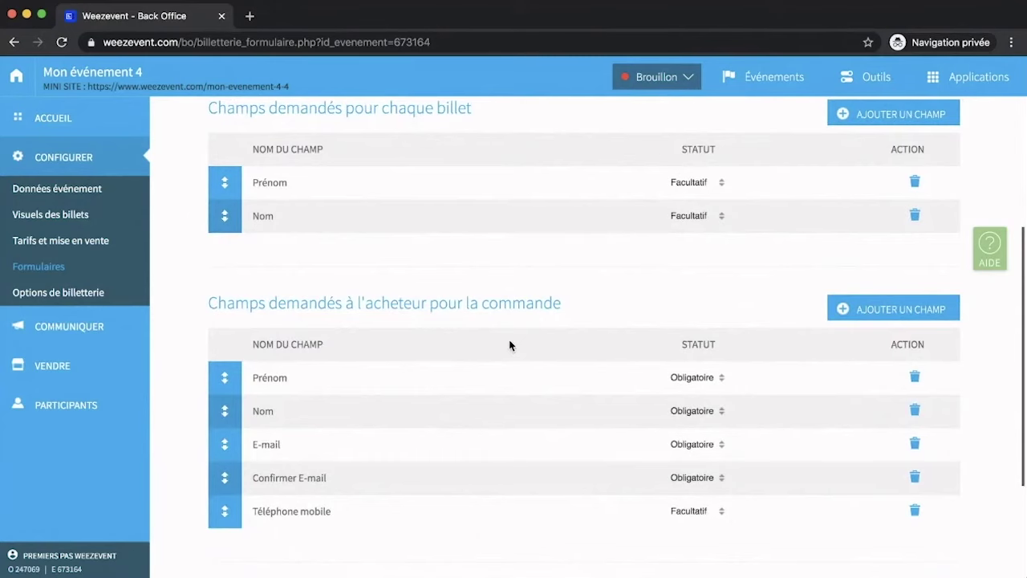
pyautogui.click(863, 317)
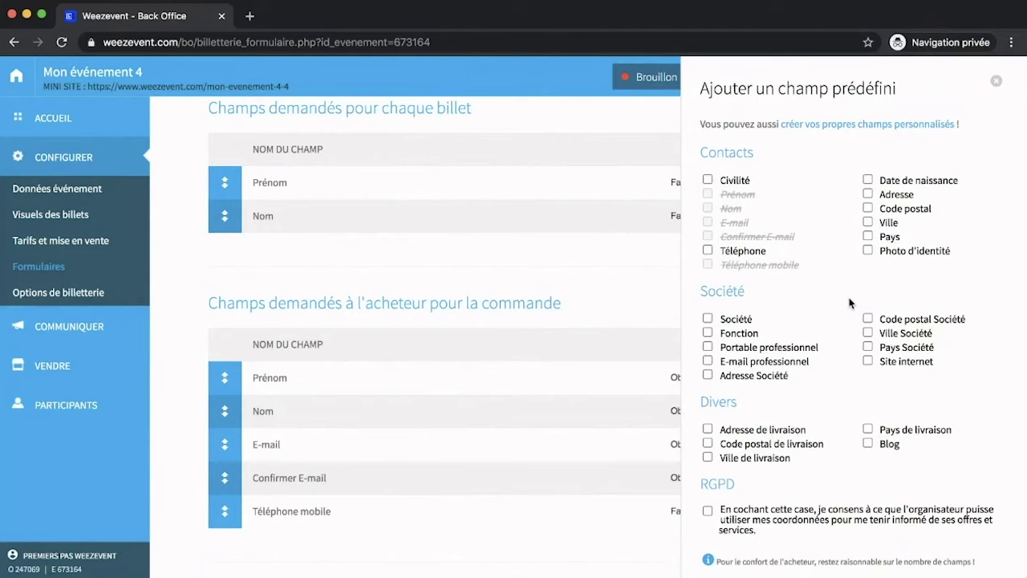
# Tick the Code postal predefined field and confirm adding it.
pyautogui.click(867, 209)
pyautogui.scroll(-2, 846, 285)
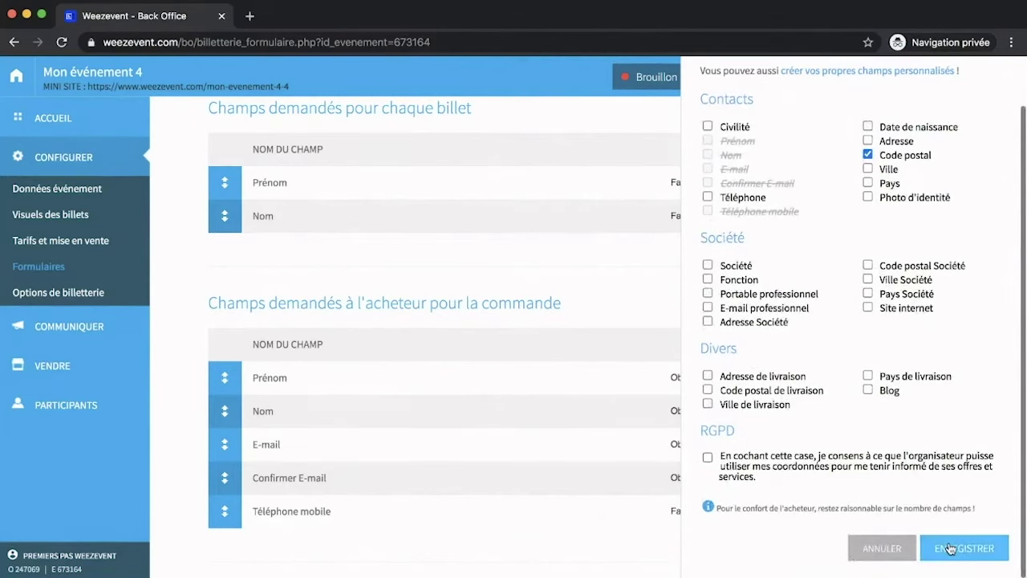
pyautogui.click(951, 549)
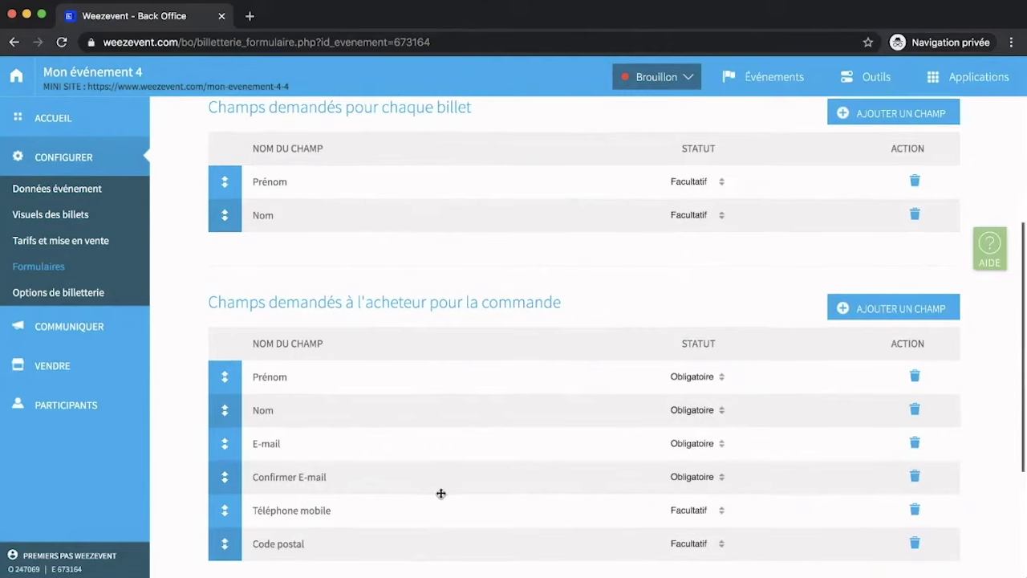
# Keep Code postal optional after trying Required, and try moving it above Téléphone mobile.
pyautogui.scroll(-3, 441, 490)
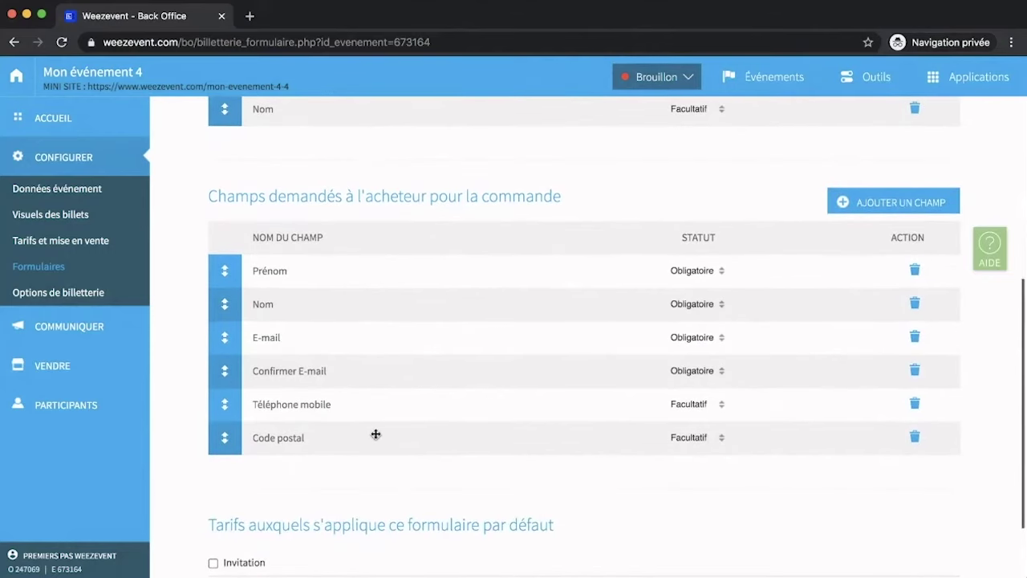
pyautogui.click(684, 440)
pyautogui.click(688, 489)
pyautogui.click(690, 442)
pyautogui.click(693, 463)
pyautogui.scroll(-2, 611, 479)
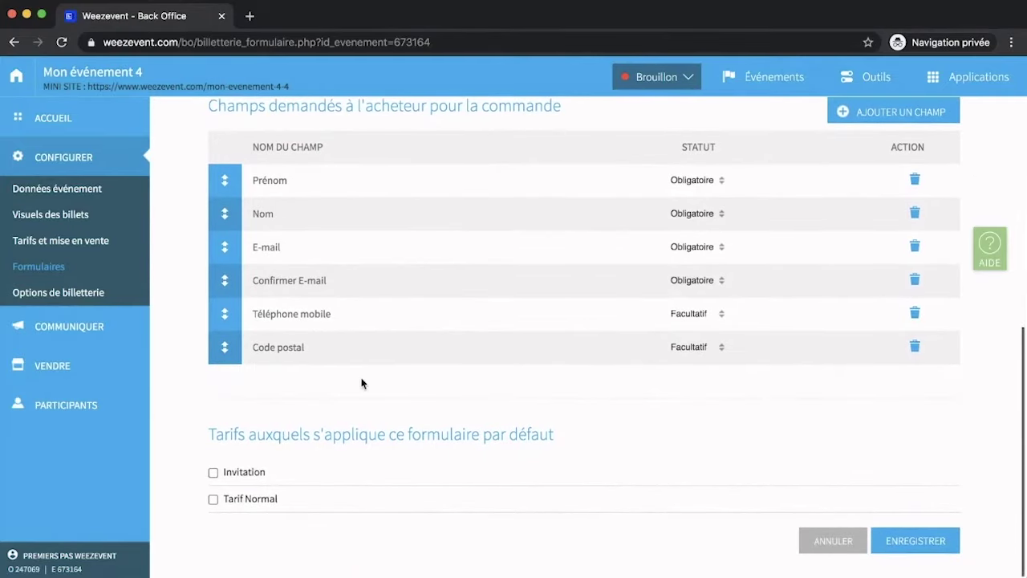
pyautogui.moveTo(224, 351); pyautogui.dragTo(225, 347)
# Apply the Web form to Tarif Normal, save it, and go to Visuels des billets.
pyautogui.click(213, 500)
pyautogui.click(901, 544)
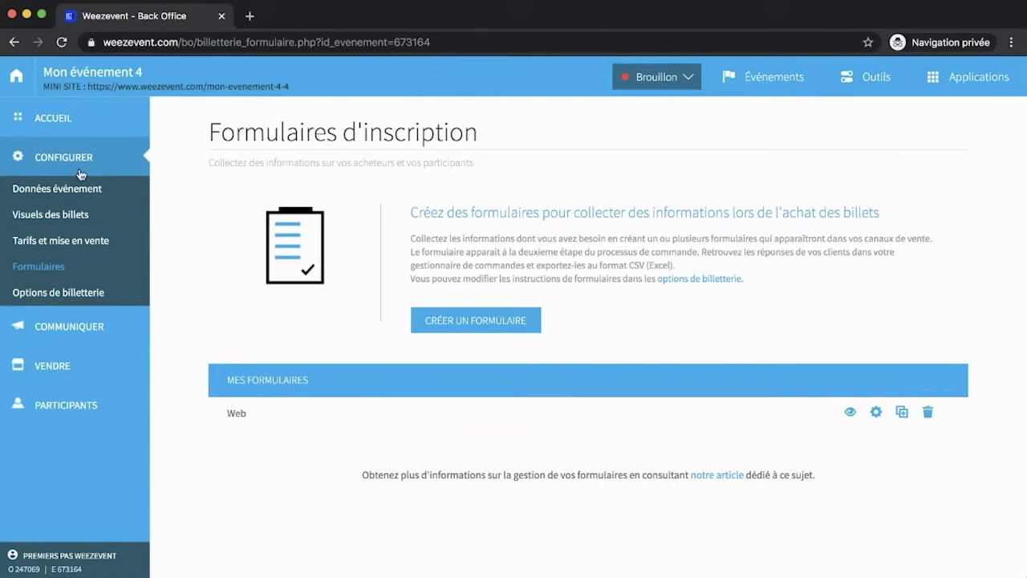
pyautogui.click(71, 214)
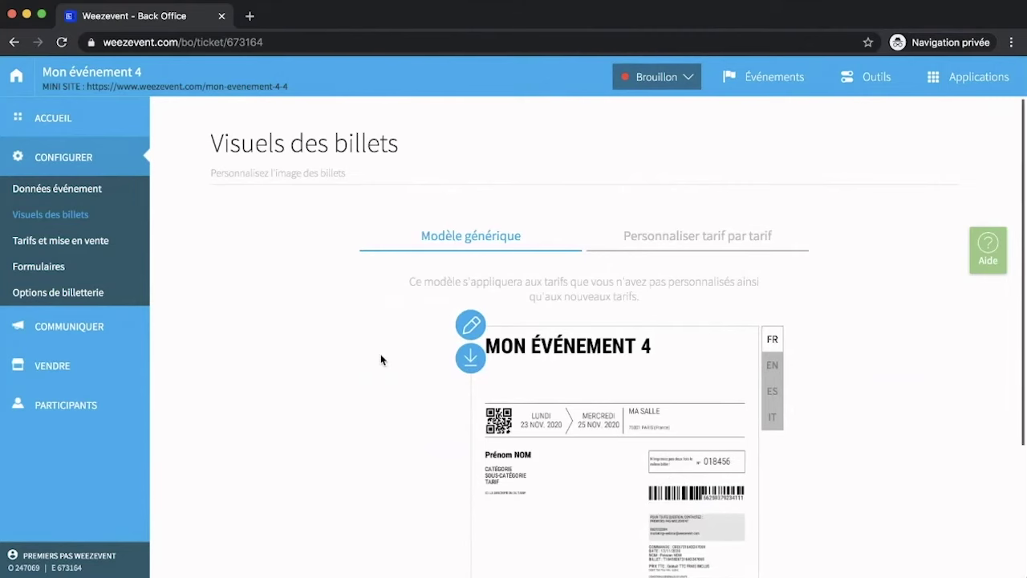
# Review the generic ticket preview for Mon événement 4 and bring up the COMMUNIQUER submenu.
pyautogui.scroll(-2, 382, 360)
pyautogui.scroll(-2, 381, 360)
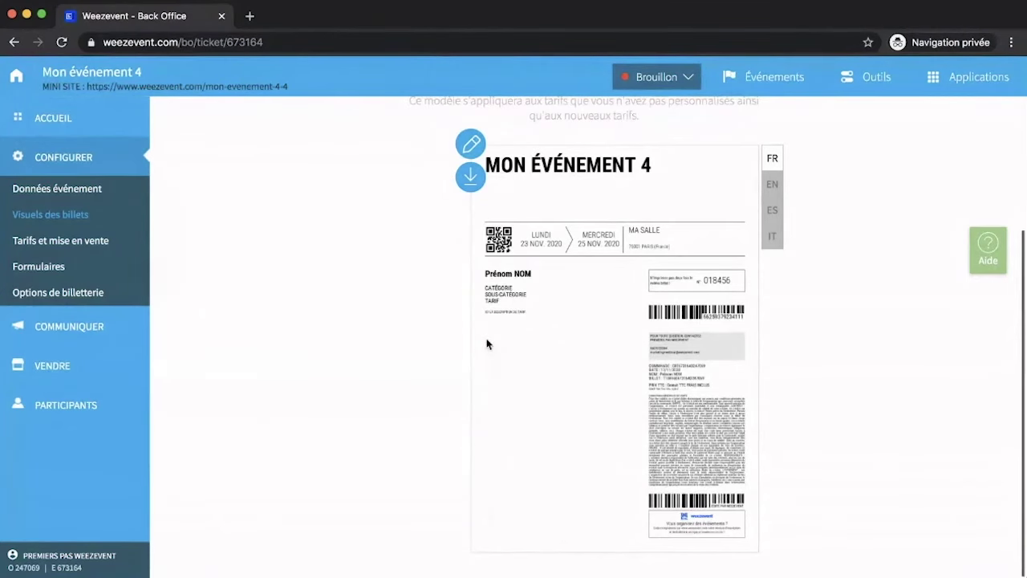
pyautogui.scroll(3, 428, 325)
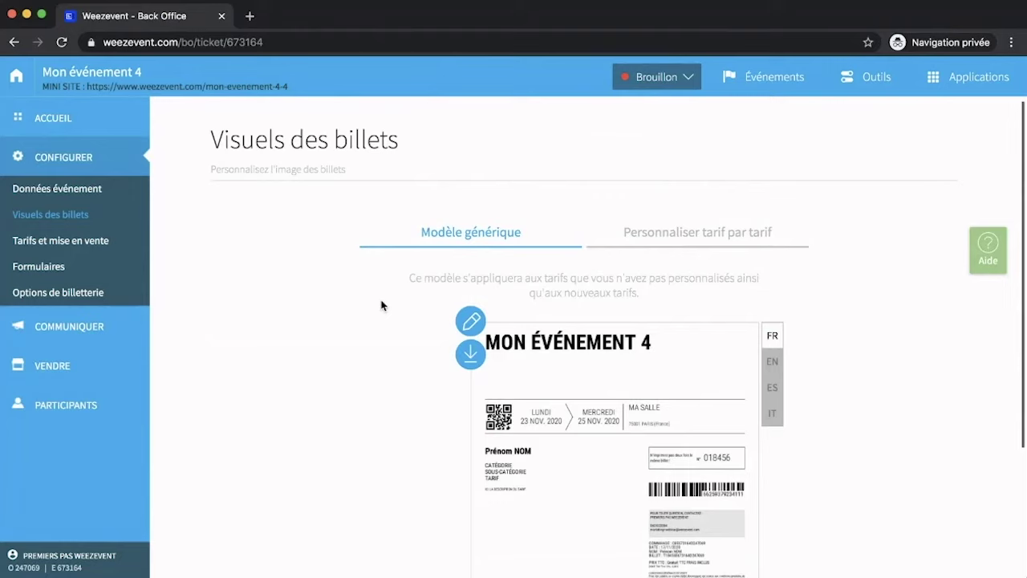
pyautogui.moveTo(76, 328)
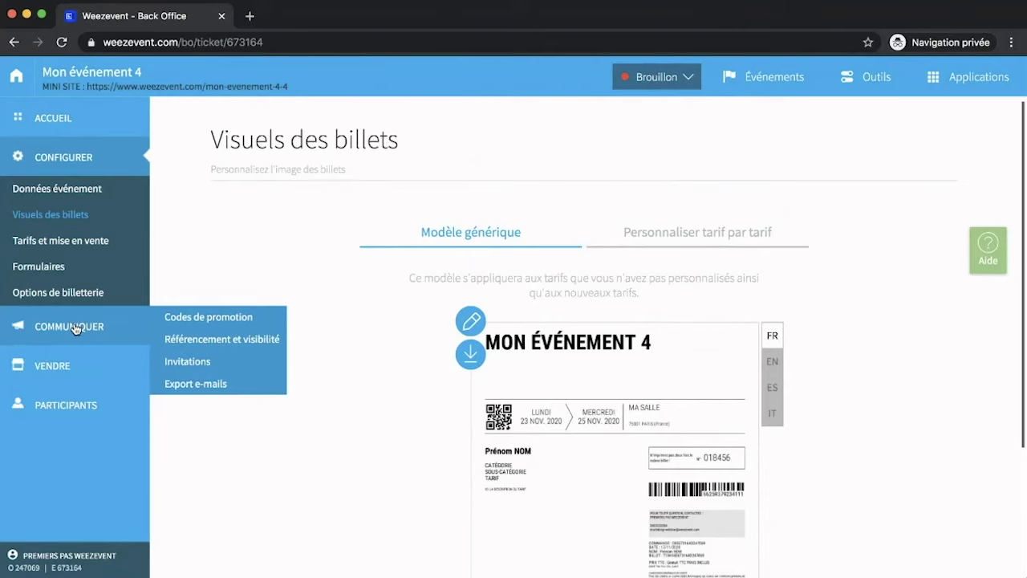
# Start a new promo code on the Codes de promotion page and inspect its code table.
pyautogui.click(178, 323)
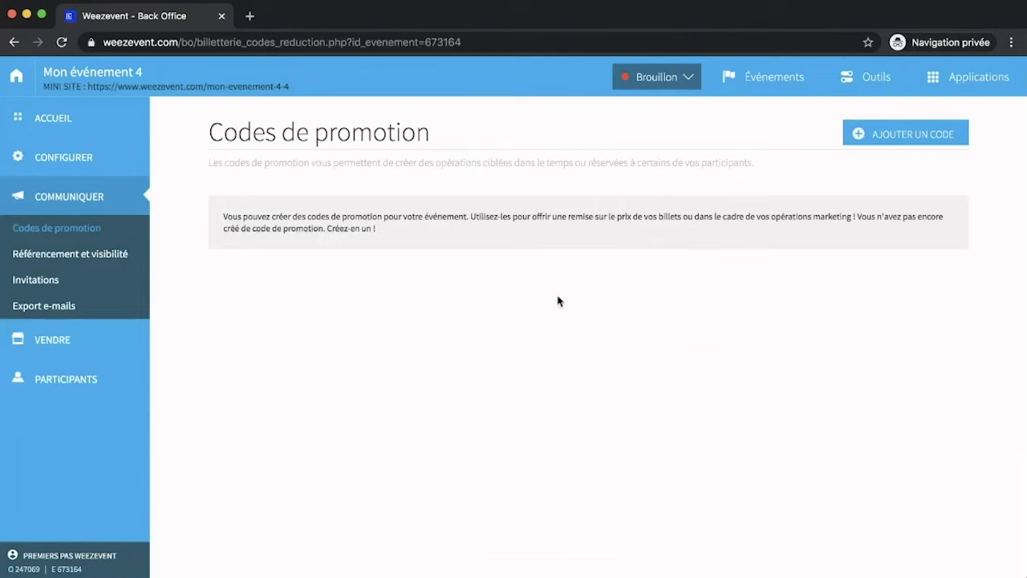
pyautogui.click(920, 132)
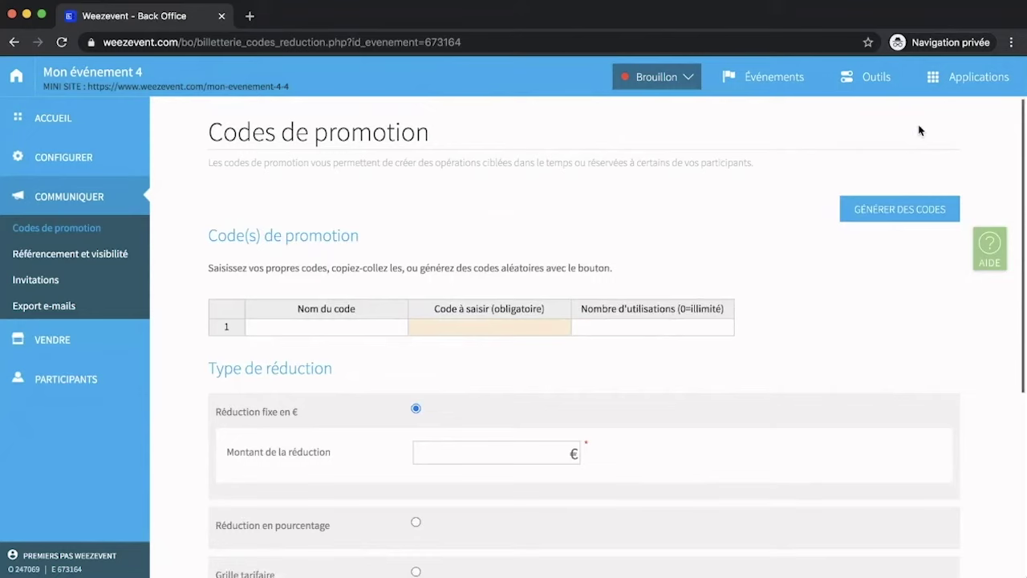
pyautogui.click(326, 328)
pyautogui.scroll(-1, 326, 328)
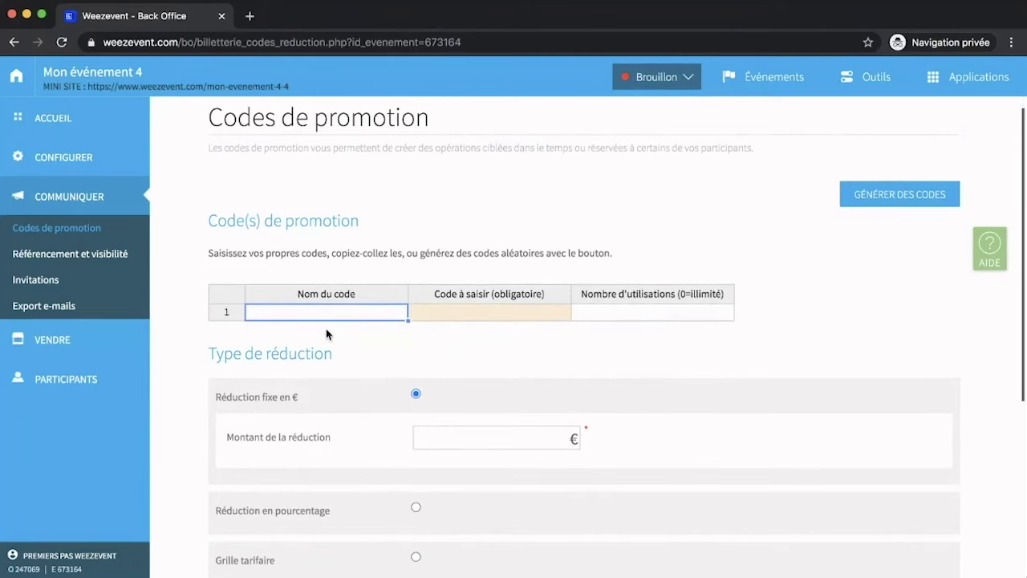
pyautogui.click(617, 318)
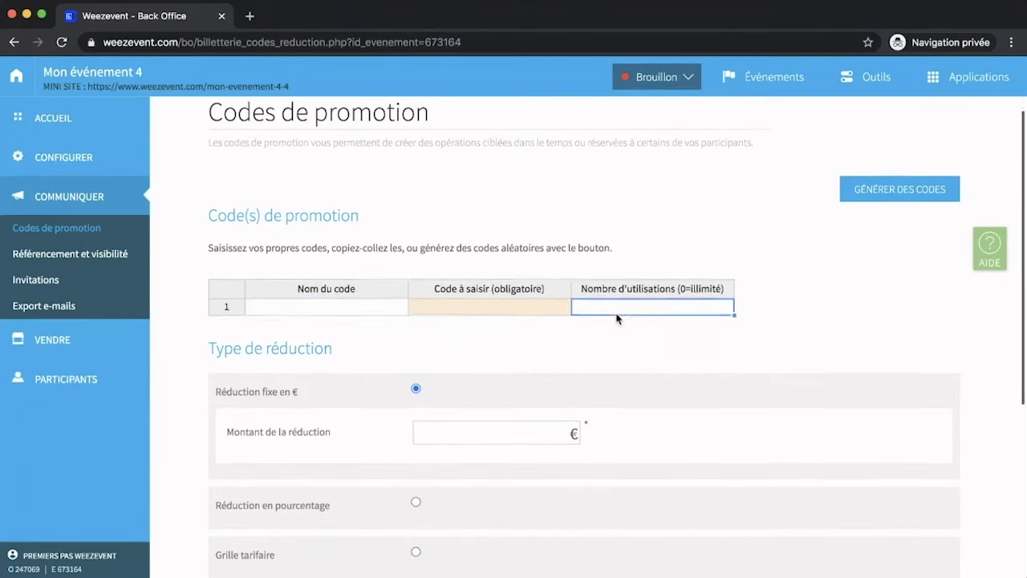
pyautogui.scroll(-3, 617, 319)
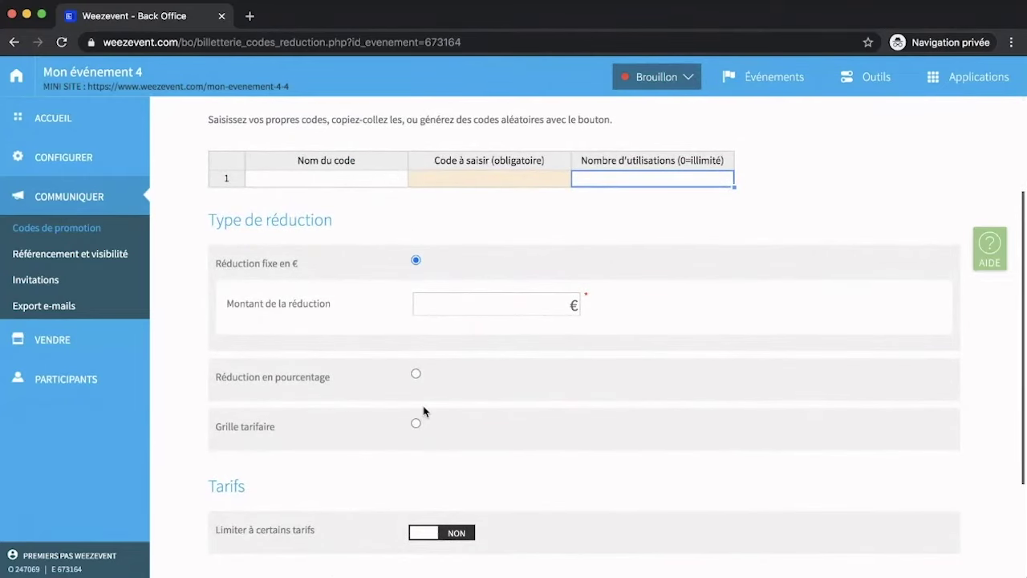
pyautogui.scroll(-2, 423, 413)
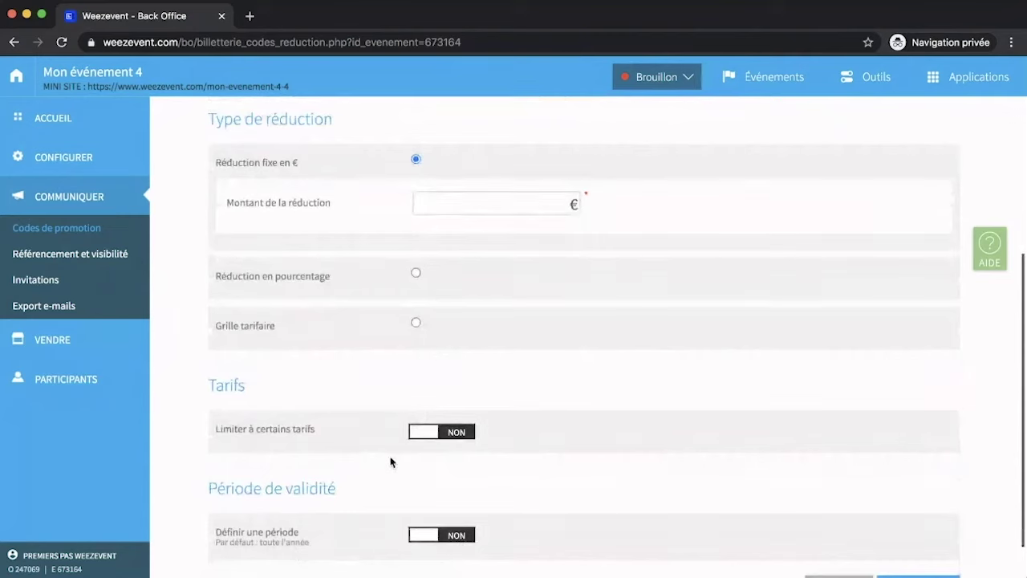
pyautogui.scroll(-1, 490, 414)
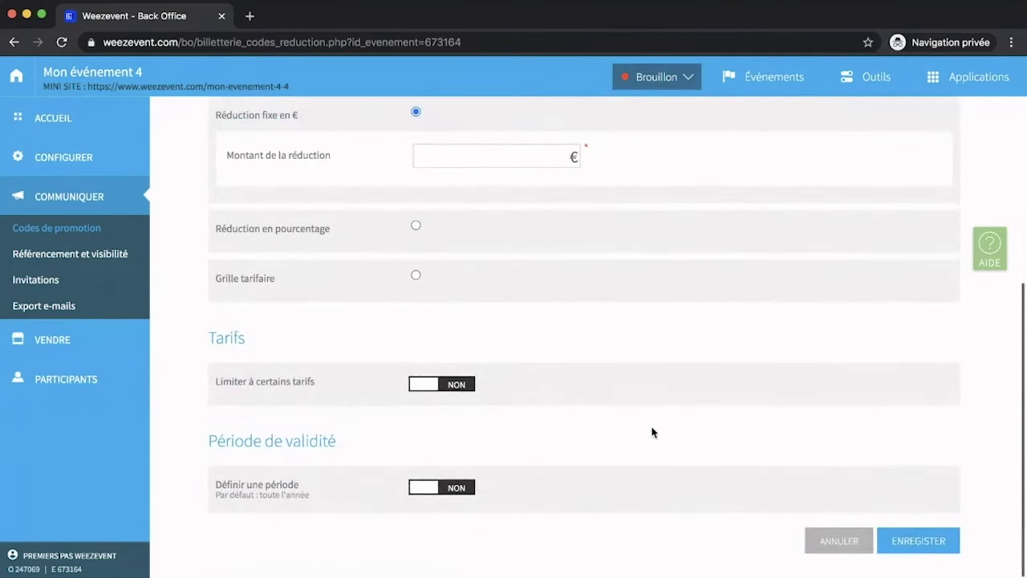
pyautogui.scroll(3, 649, 431)
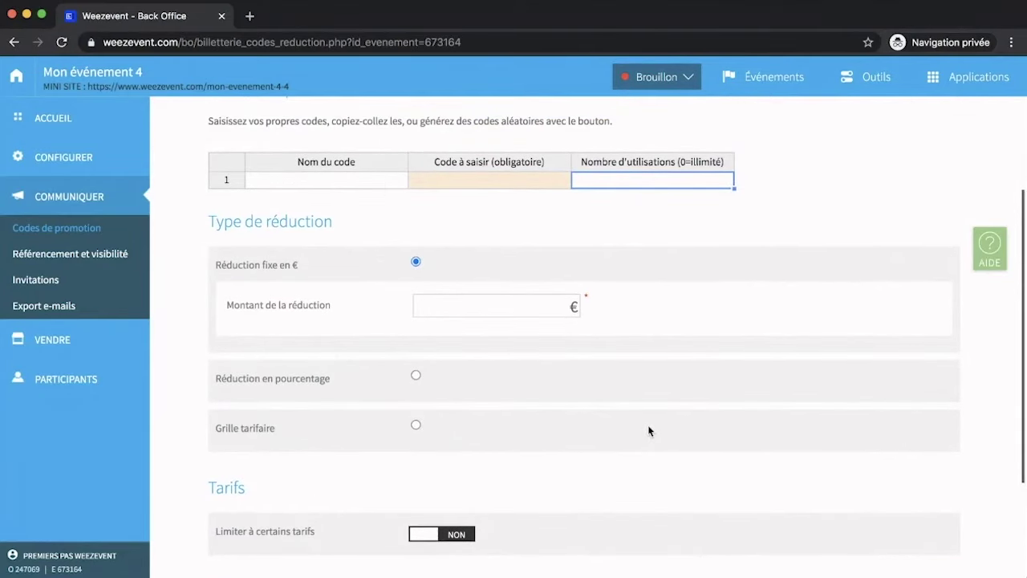
pyautogui.scroll(2, 649, 431)
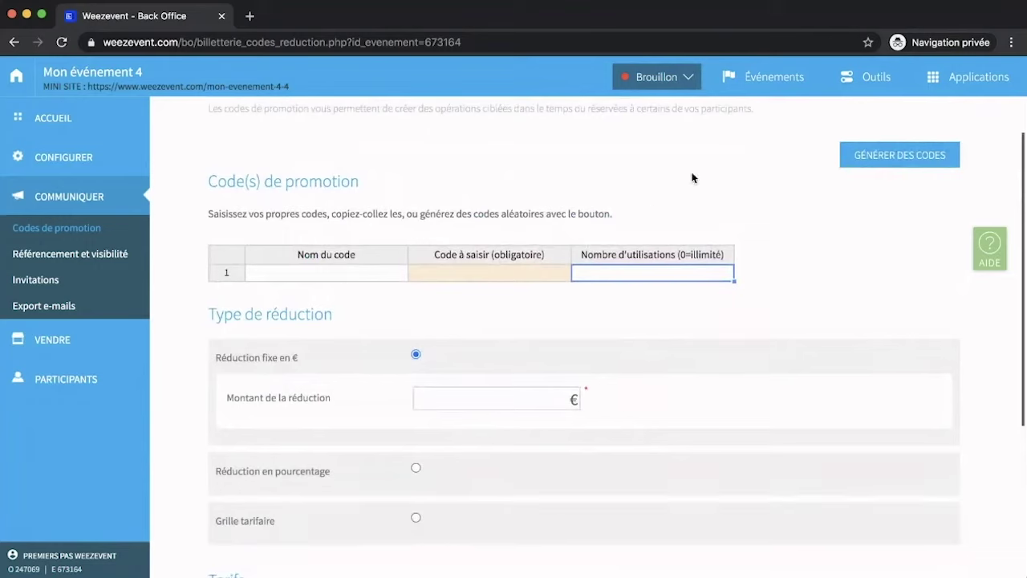
# Generate two random promo codes, allowing 2 uses for the first and 4 for the second.
pyautogui.click(874, 157)
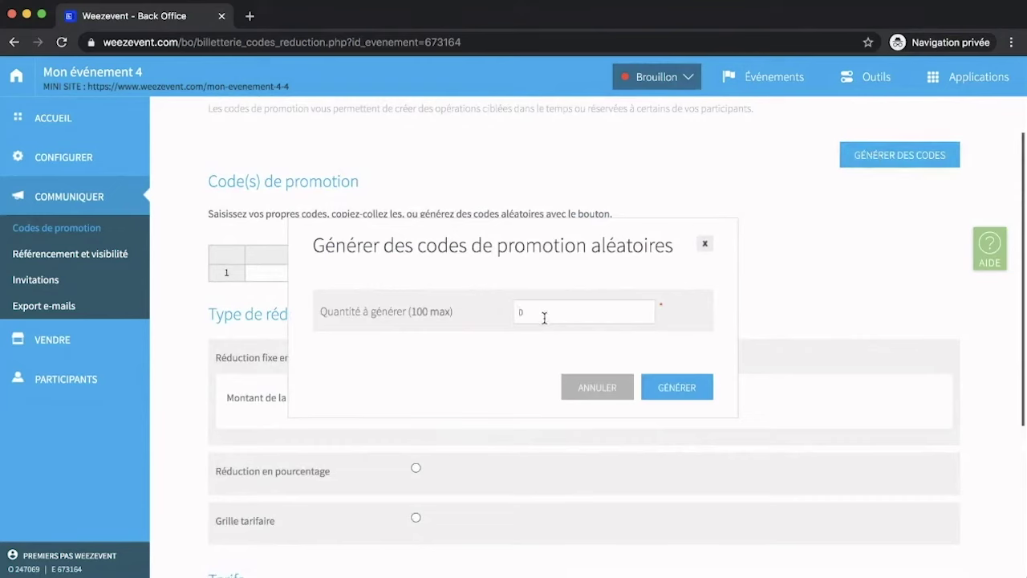
pyautogui.write('20')
pyautogui.press('BackSpace')
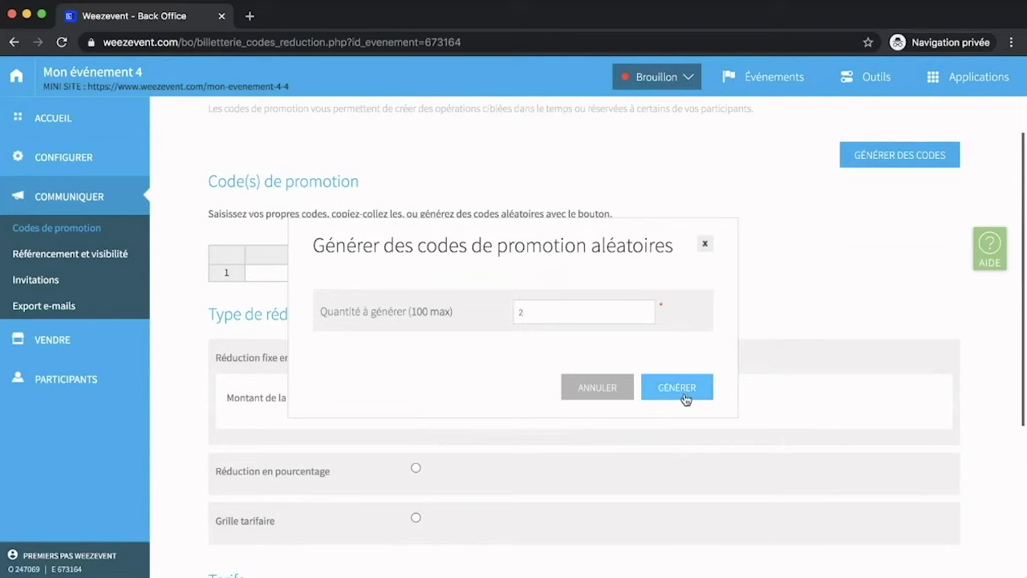
pyautogui.click(678, 389)
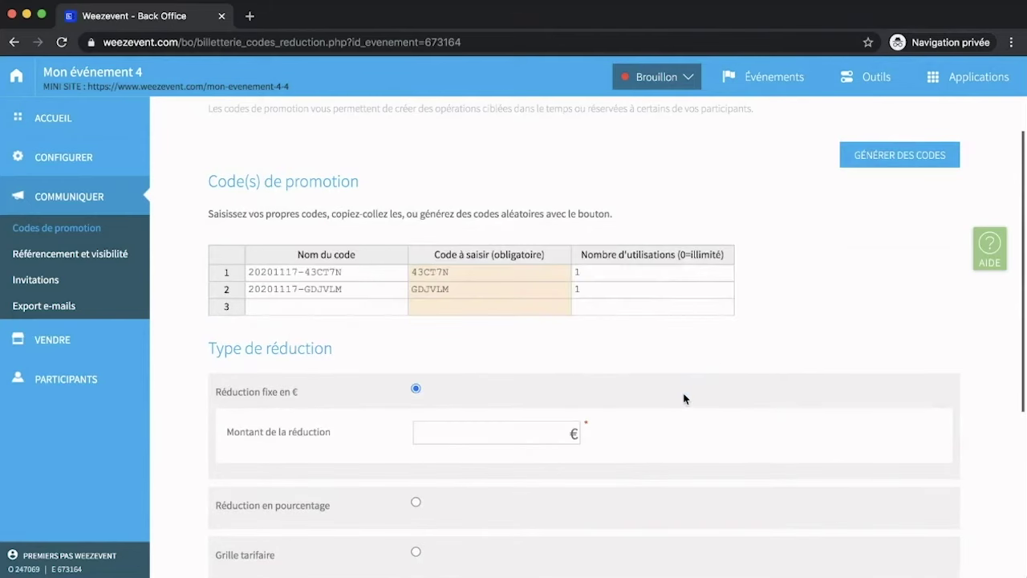
pyautogui.click(602, 277)
pyautogui.write('2')
pyautogui.click(596, 294)
pyautogui.write('4')
pyautogui.click(601, 336)
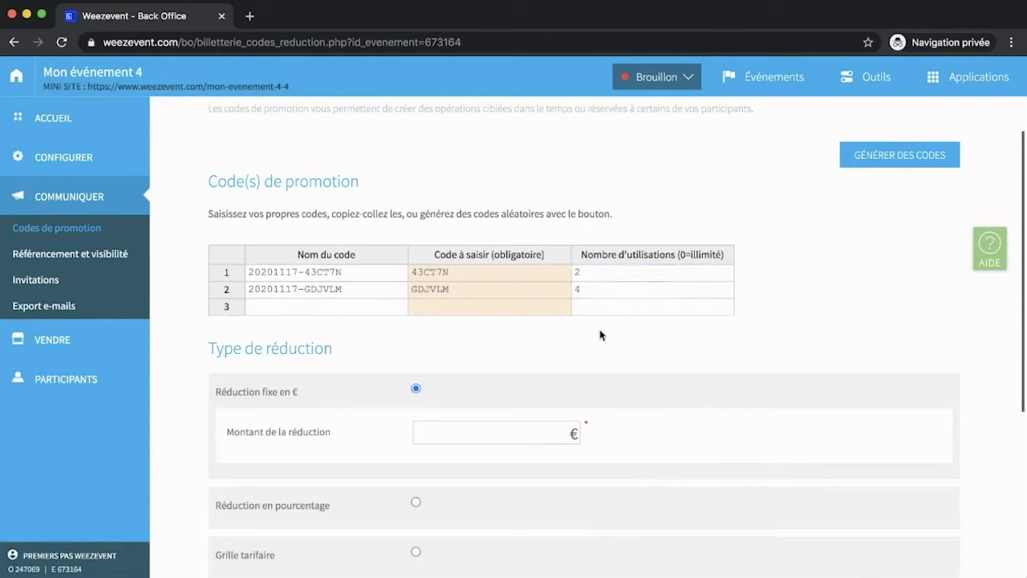
# Give the codes a 5 € discount, restrict them to Tarif normal, and save.
pyautogui.click(542, 436)
pyautogui.write('5')
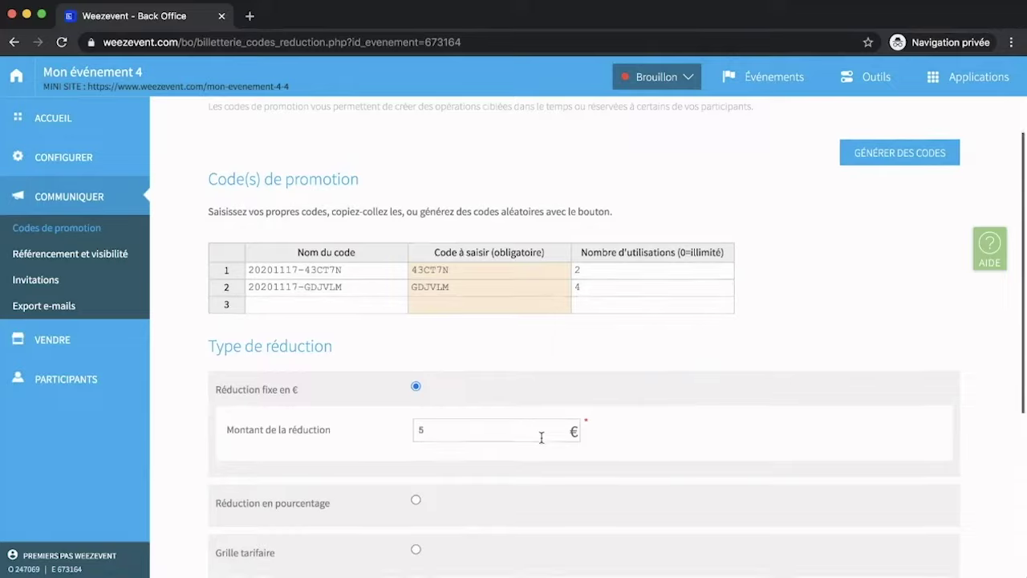
pyautogui.scroll(-5, 542, 437)
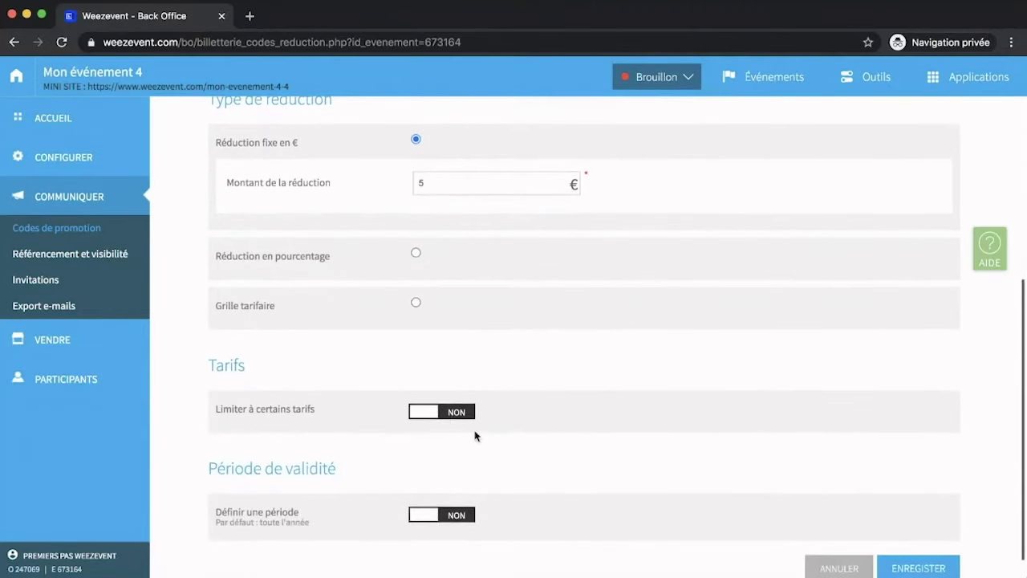
pyautogui.click(434, 416)
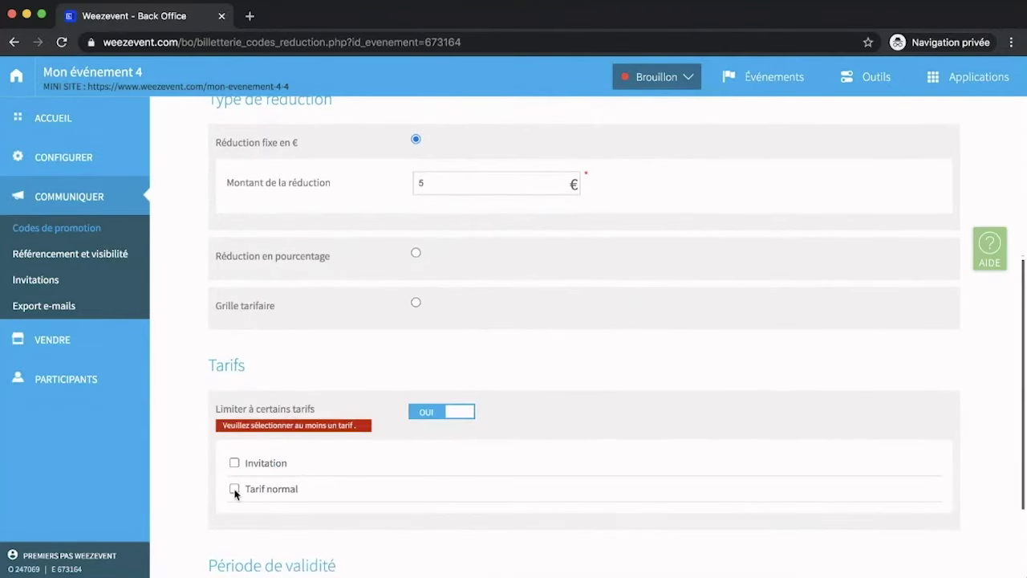
pyautogui.click(233, 488)
pyautogui.scroll(-3, 380, 488)
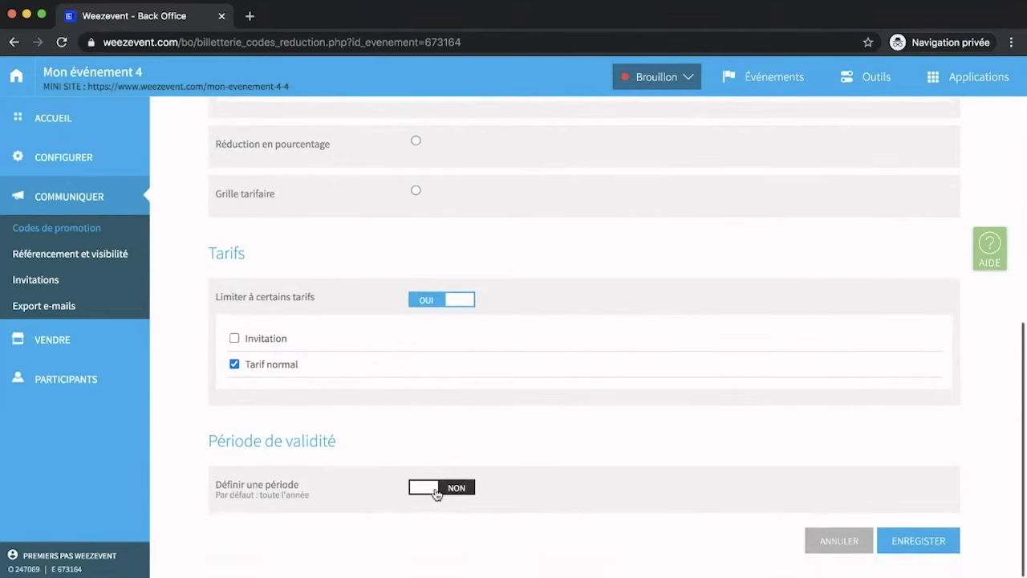
pyautogui.click(436, 488)
pyautogui.click(436, 488)
pyautogui.click(931, 546)
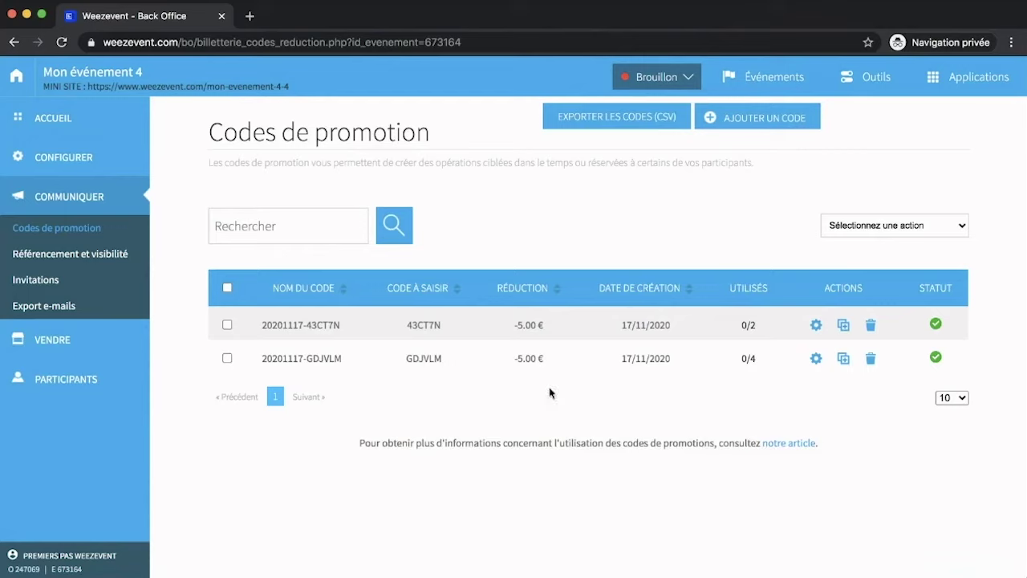
# Start an invitation with the Invitation price and a single recipient row.
pyautogui.click(37, 280)
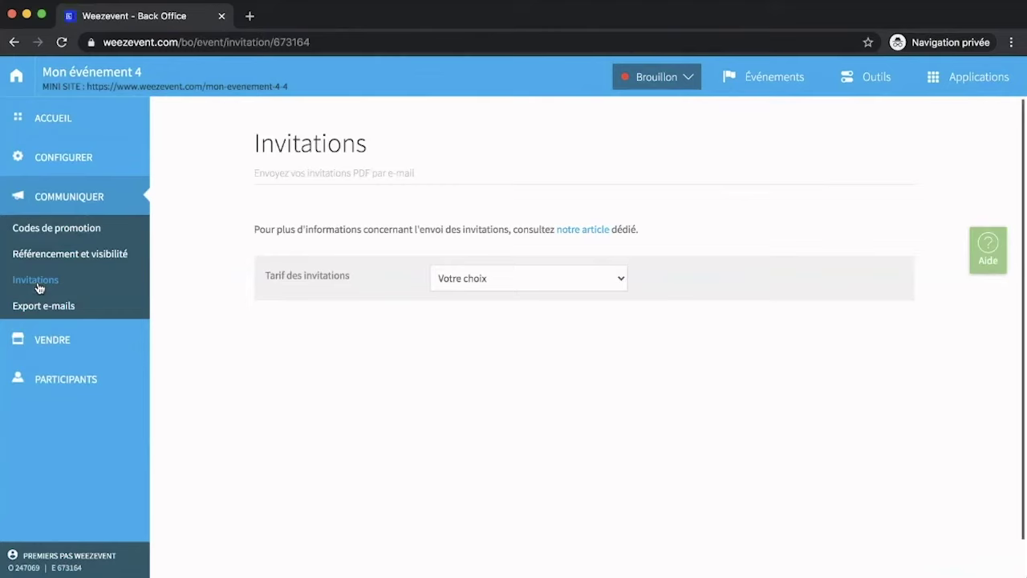
pyautogui.moveTo(80, 340)
pyautogui.click(469, 298)
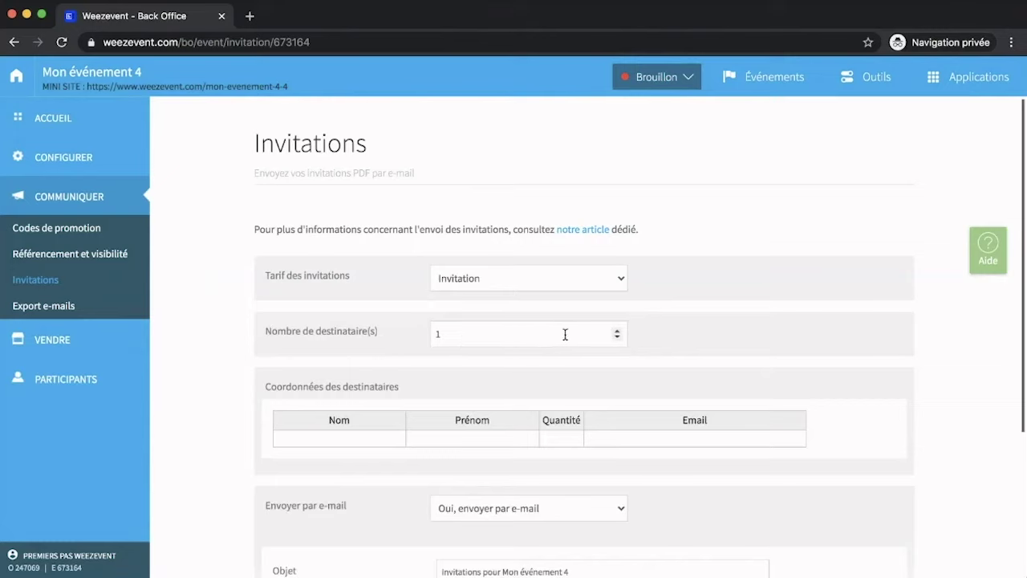
pyautogui.click(618, 331)
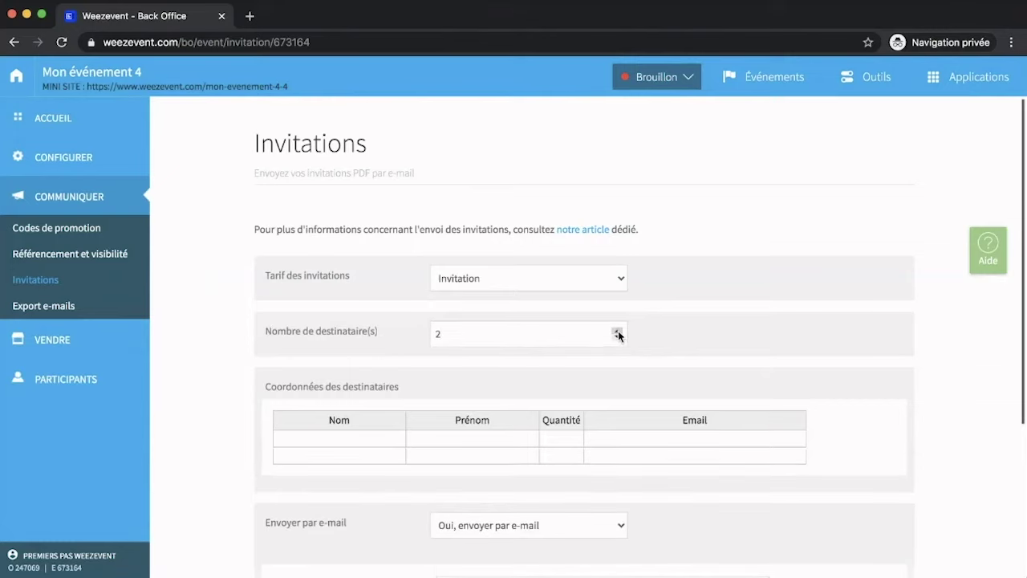
pyautogui.click(617, 331)
pyautogui.click(617, 331)
pyautogui.click(617, 330)
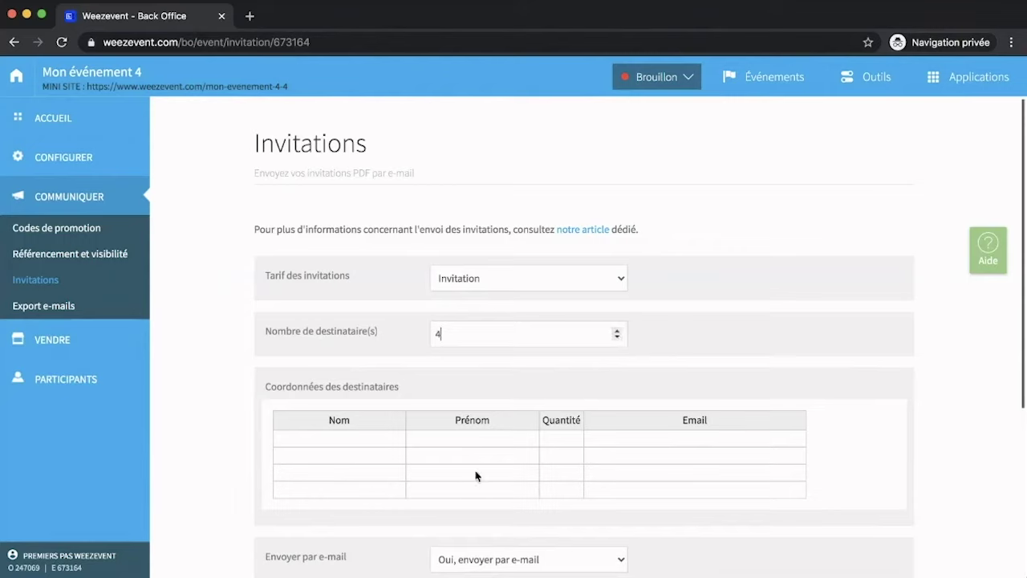
pyautogui.click(617, 337)
pyautogui.click(617, 338)
pyautogui.click(617, 338)
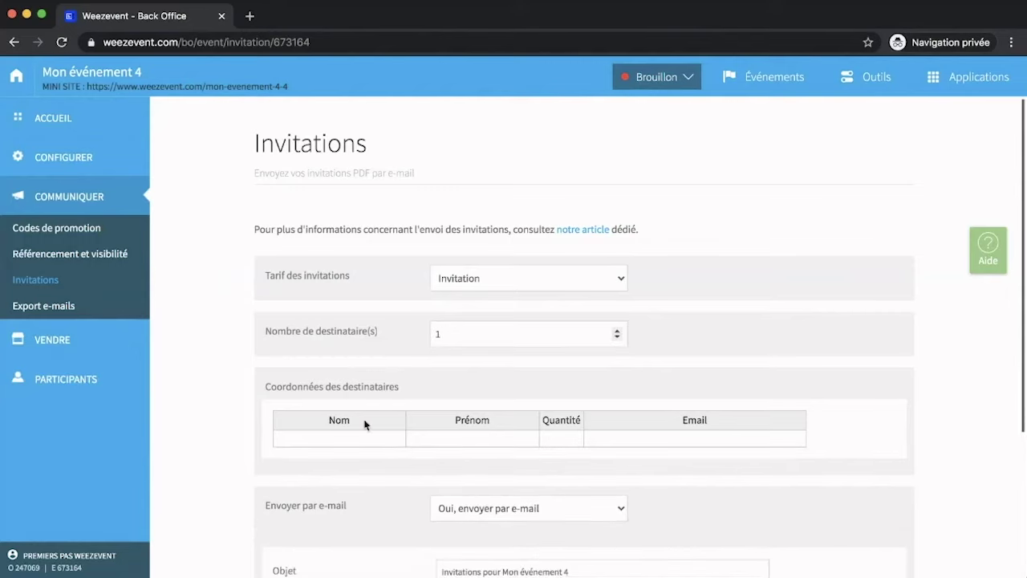
# Enter the recipient's last name, first name, quantity 2 and e-mail address.
pyautogui.click(358, 440)
pyautogui.click(437, 440)
pyautogui.click(562, 439)
pyautogui.write('2')
pyautogui.click(638, 436)
pyautogui.scroll(-2, 676, 405)
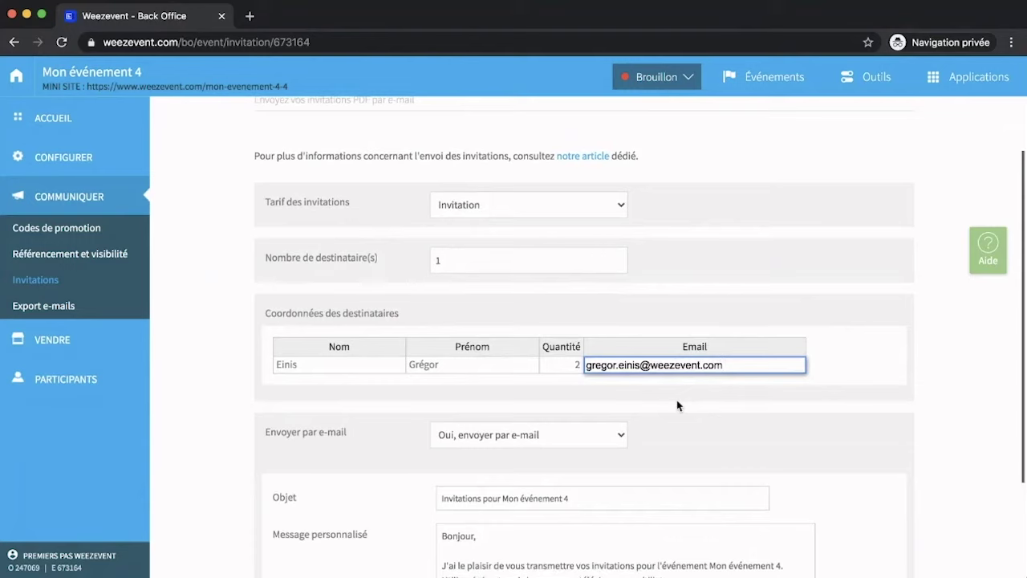
pyautogui.scroll(-4, 677, 406)
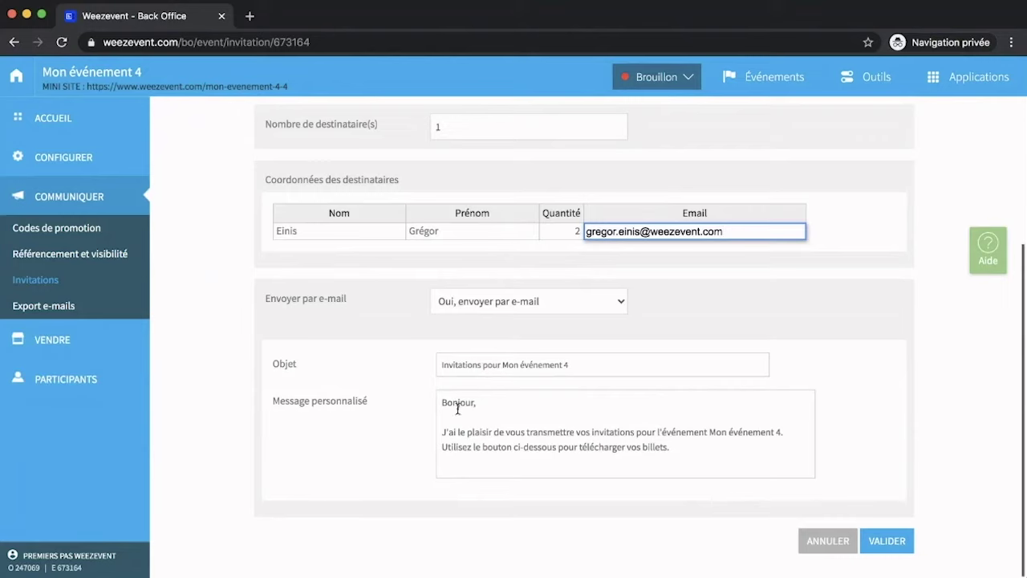
pyautogui.moveTo(105, 381)
# Validate the form to create and send the 2 invitations.
pyautogui.click(894, 544)
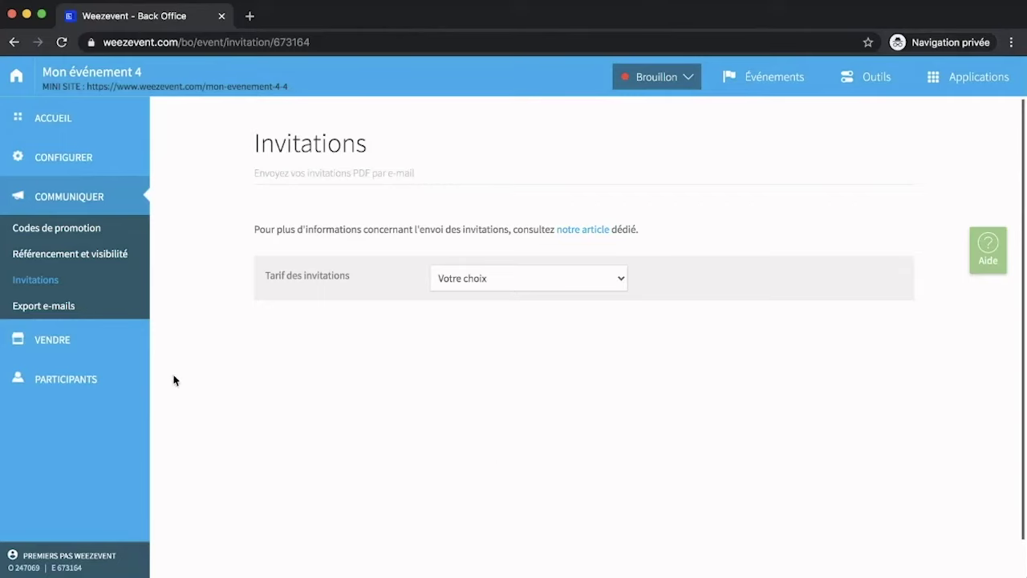
pyautogui.moveTo(110, 343)
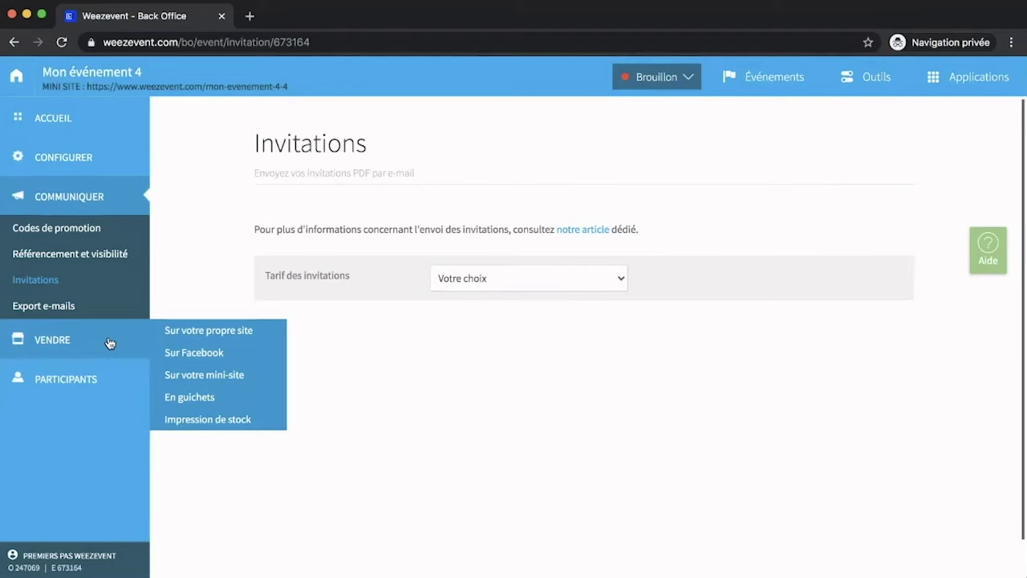
# Open the mini-site's Contenus supplémentaires page and browse its content blocks.
pyautogui.click(191, 376)
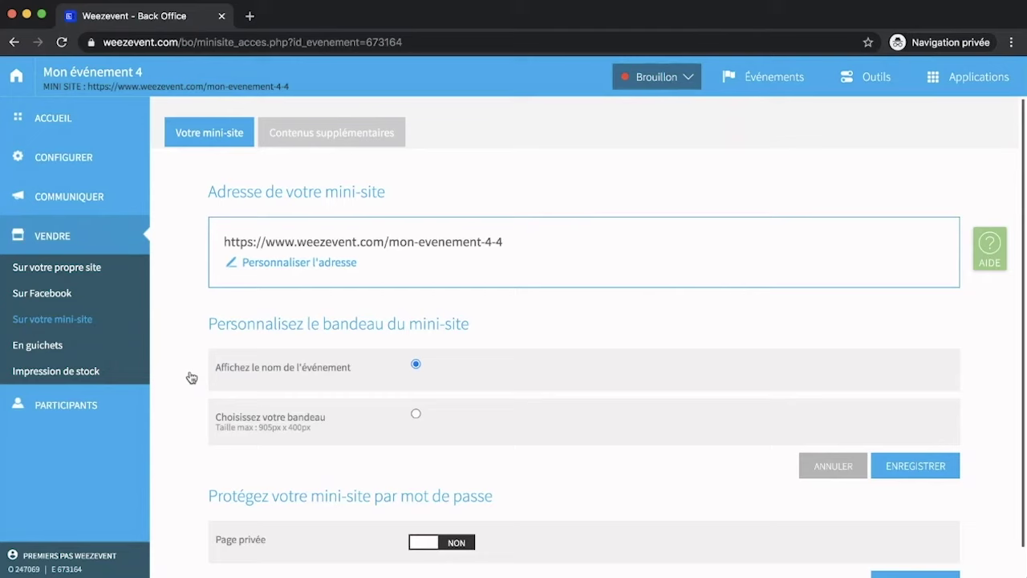
pyautogui.click(331, 137)
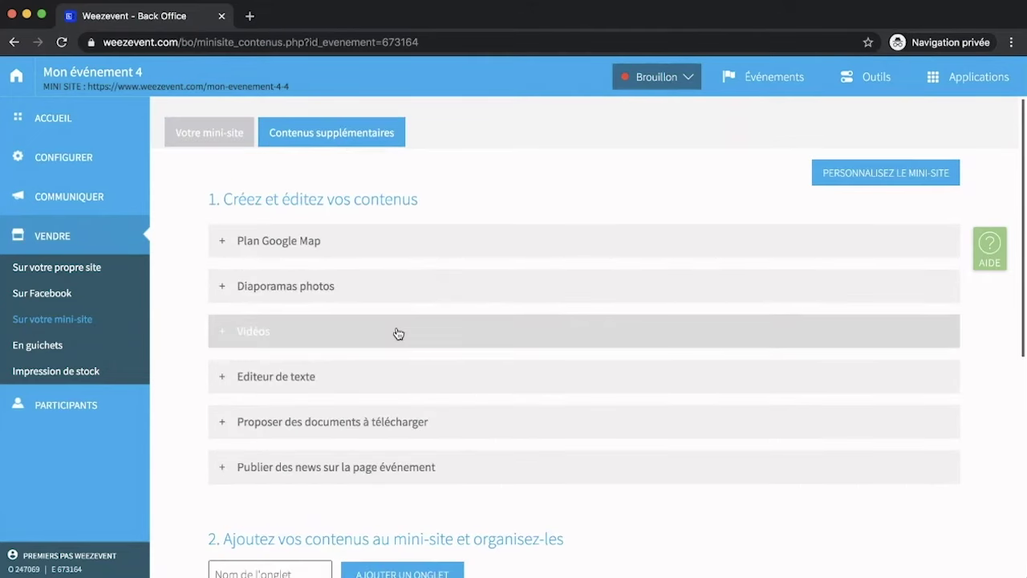
pyautogui.scroll(-5, 398, 334)
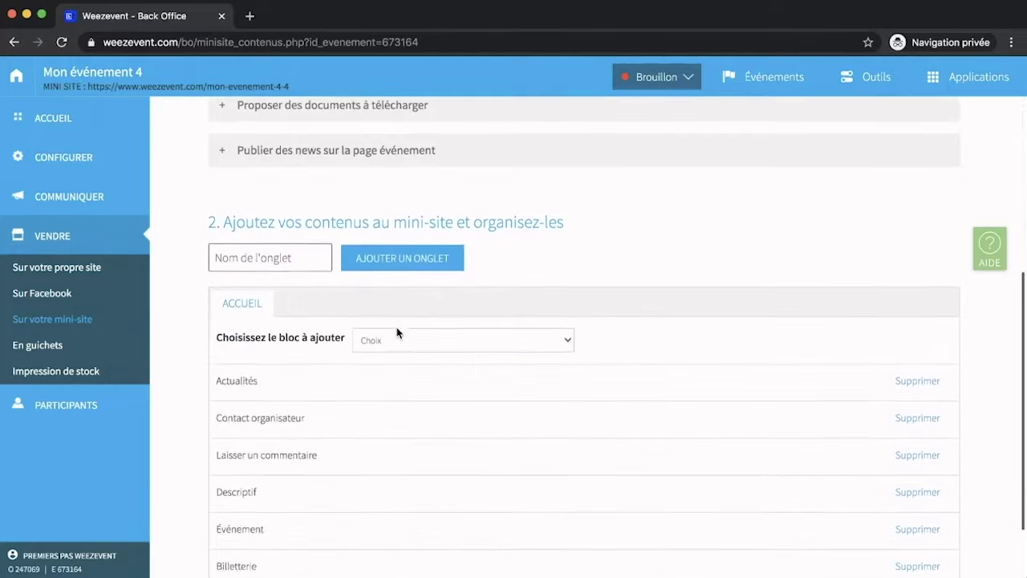
pyautogui.scroll(-1, 398, 334)
pyautogui.scroll(6, 398, 334)
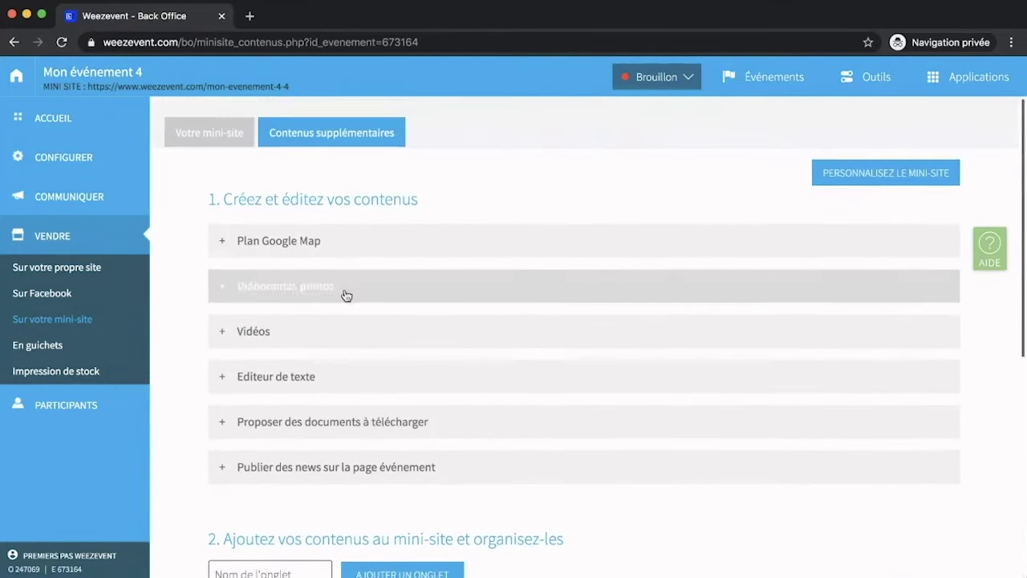
# Open the event's public mini-site in a new tab and scroll through it.
pyautogui.click(118, 89)
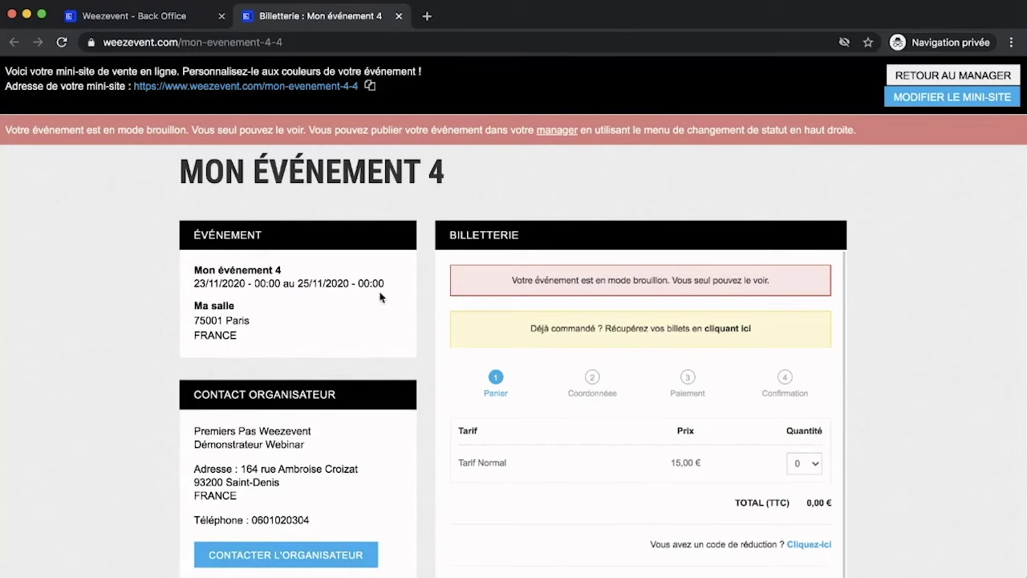
pyautogui.scroll(-1, 550, 394)
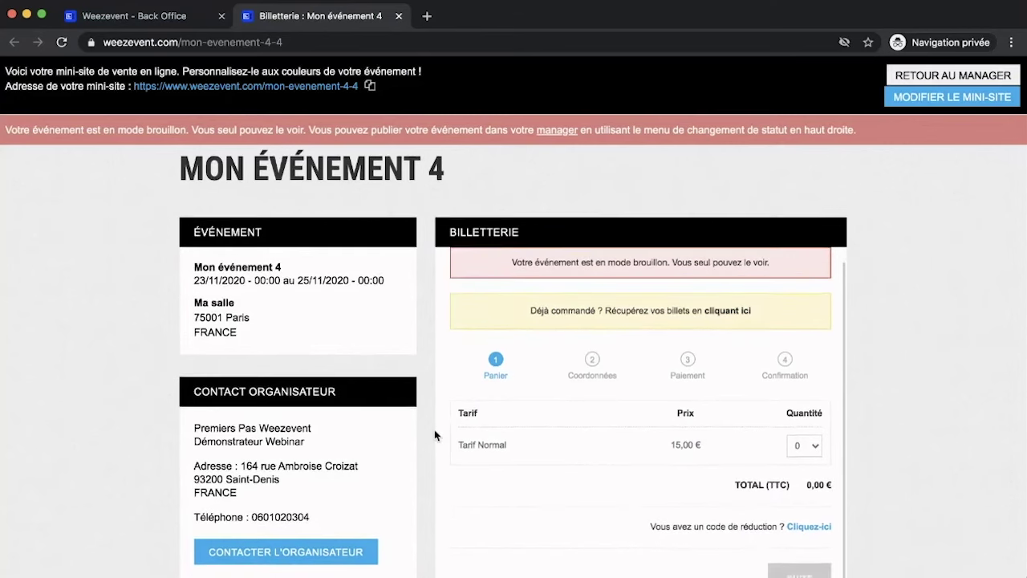
pyautogui.scroll(-5, 435, 432)
pyautogui.scroll(5, 435, 435)
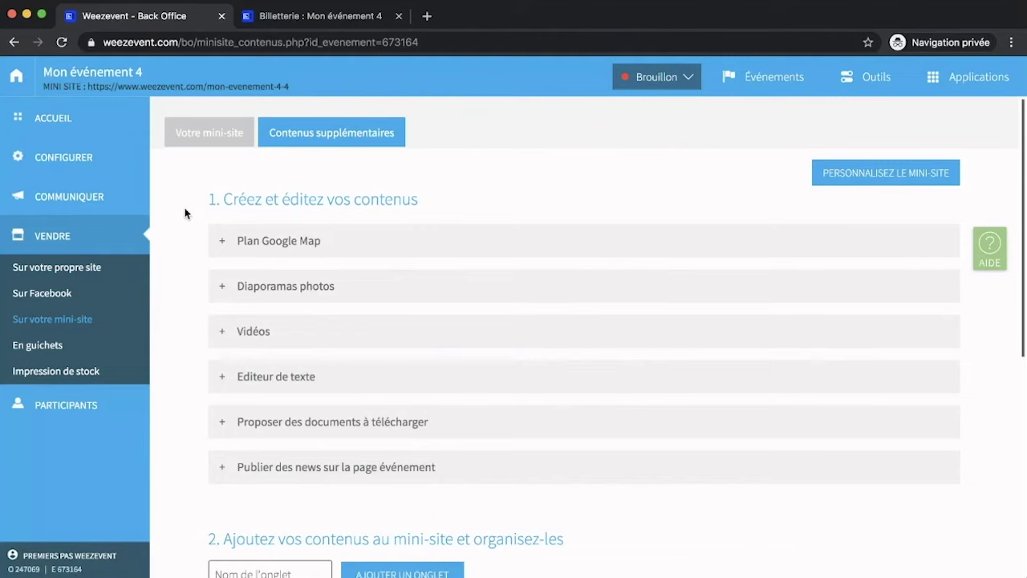
# View the Sur votre propre site selling options, then the Vendre sur Facebook page.
pyautogui.click(94, 267)
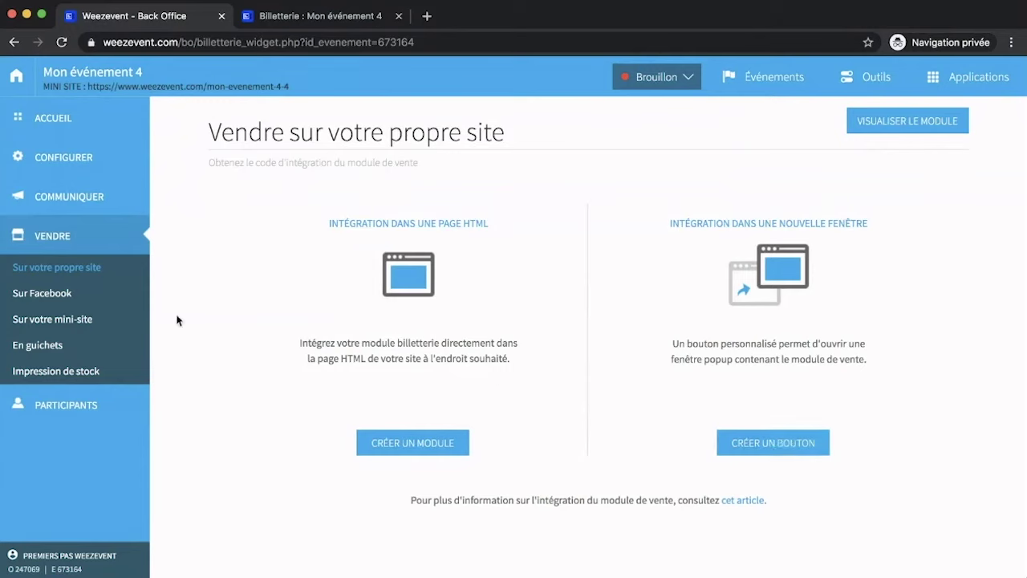
pyautogui.click(92, 299)
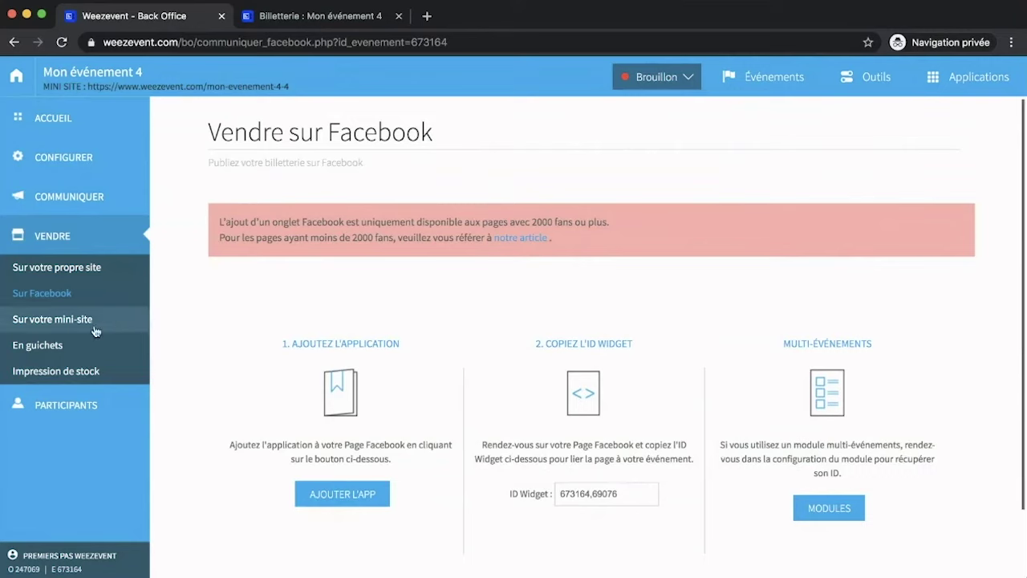
# Print three Tarif Normal stock tickets as a PDF from Impression de stock.
pyautogui.click(56, 370)
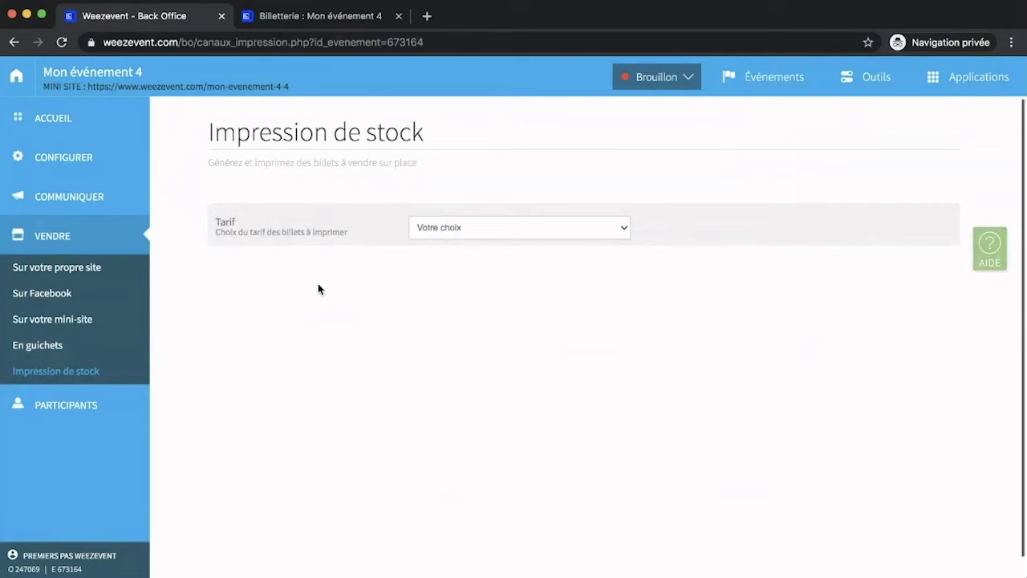
pyautogui.click(473, 253)
pyautogui.click(469, 271)
pyautogui.click(469, 271)
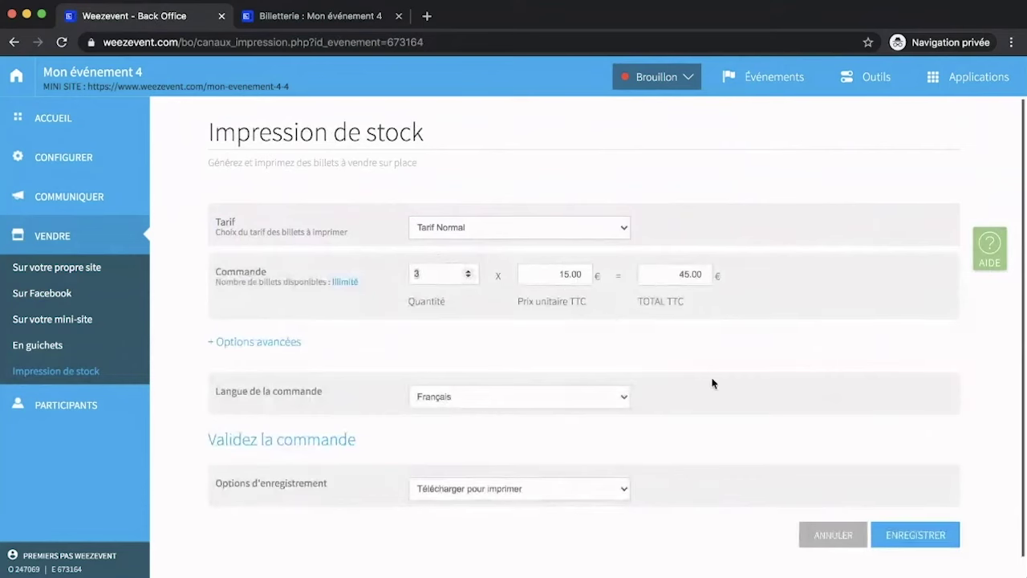
pyautogui.click(893, 537)
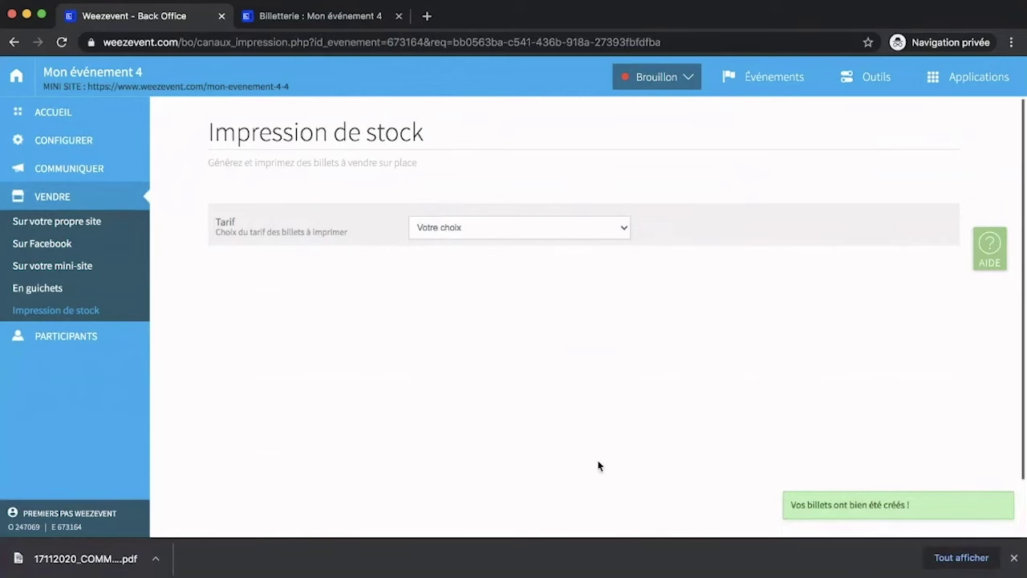
pyautogui.moveTo(94, 341)
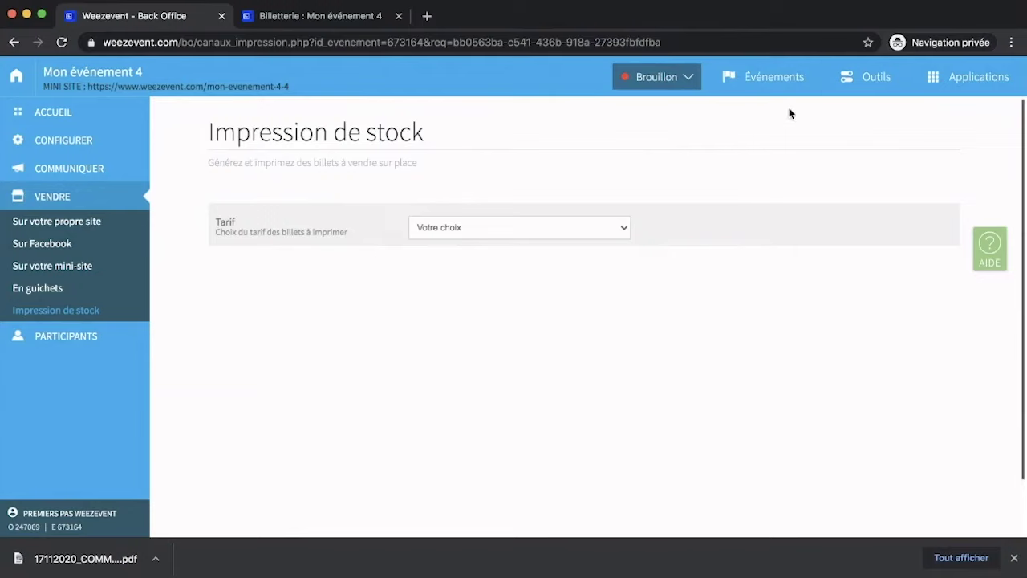
# Check the GUICHETS list showing Mon guichet, then return to Mes événements.
pyautogui.click(862, 79)
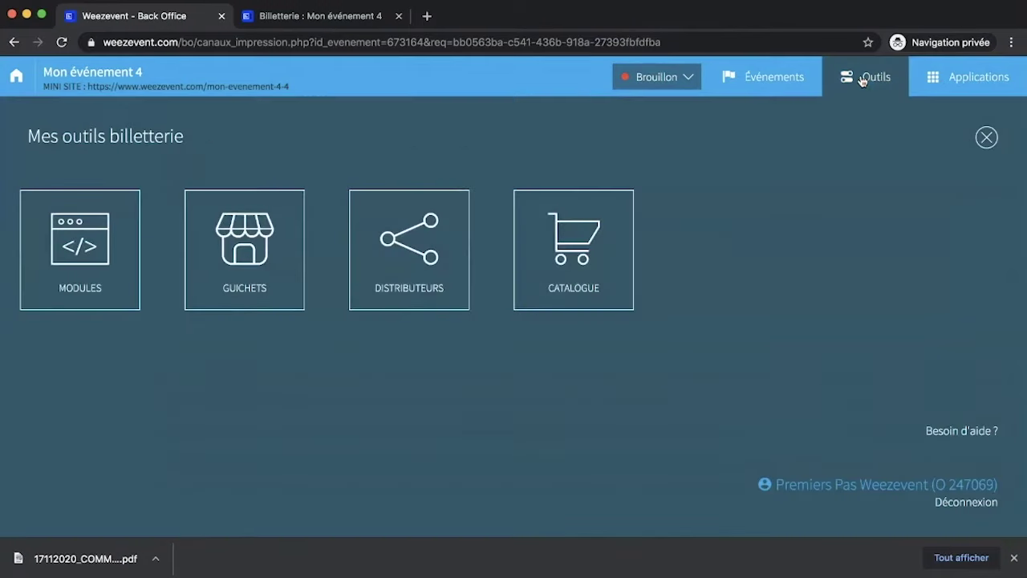
pyautogui.click(285, 239)
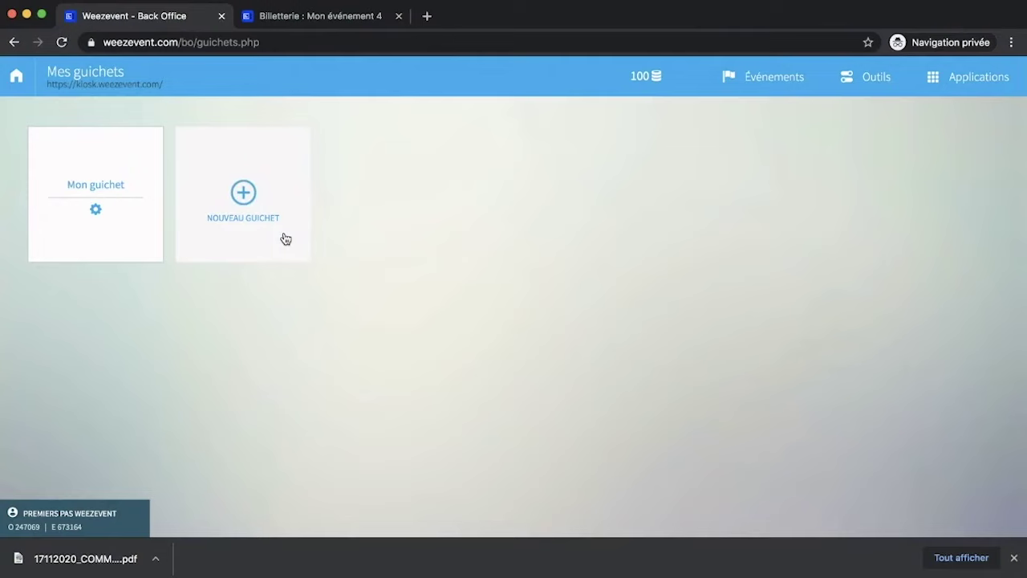
pyautogui.click(11, 83)
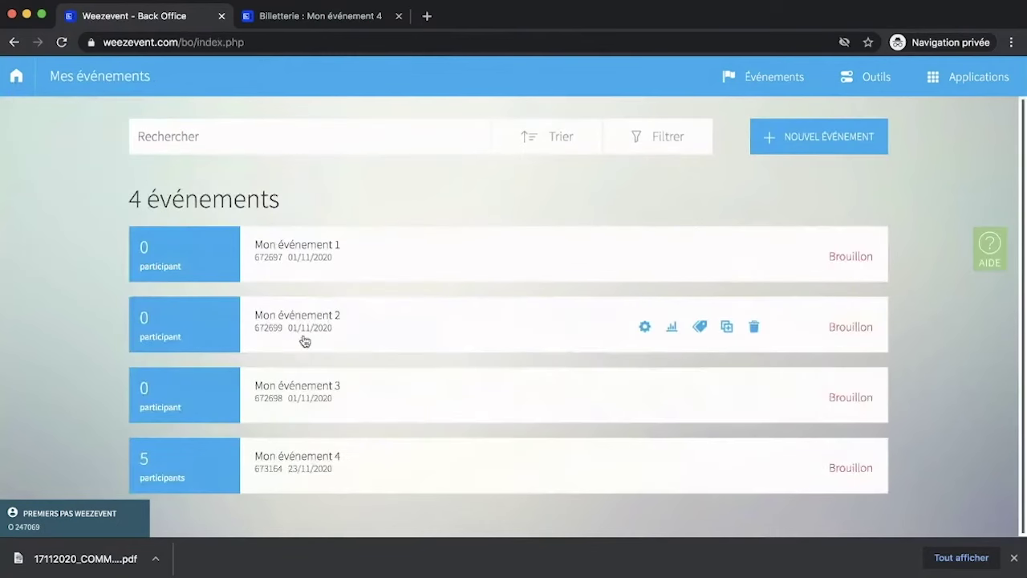
# Open Mon événement 4 and go to Gérer les participants to see its 5 tickets.
pyautogui.click(345, 471)
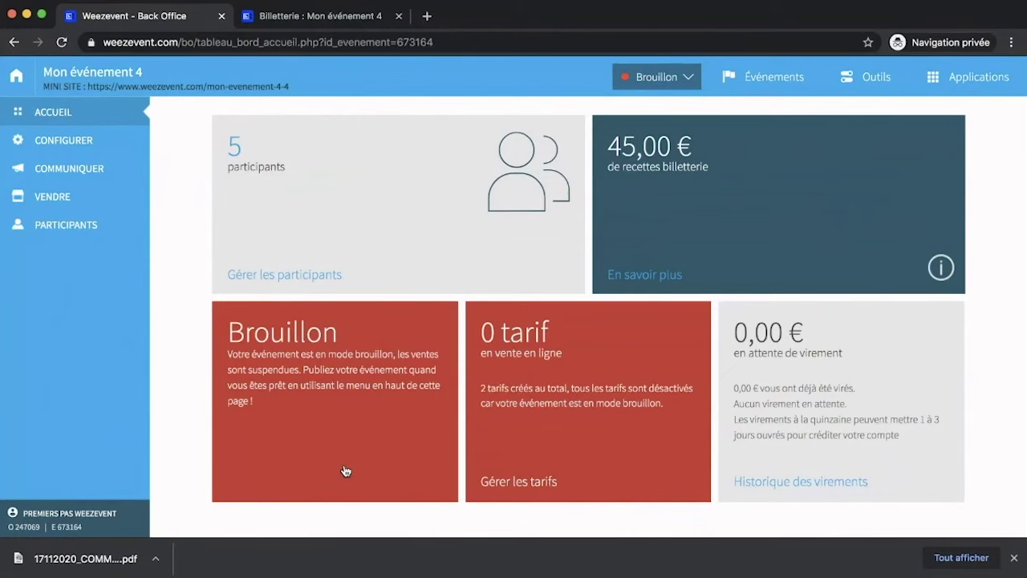
pyautogui.moveTo(48, 223)
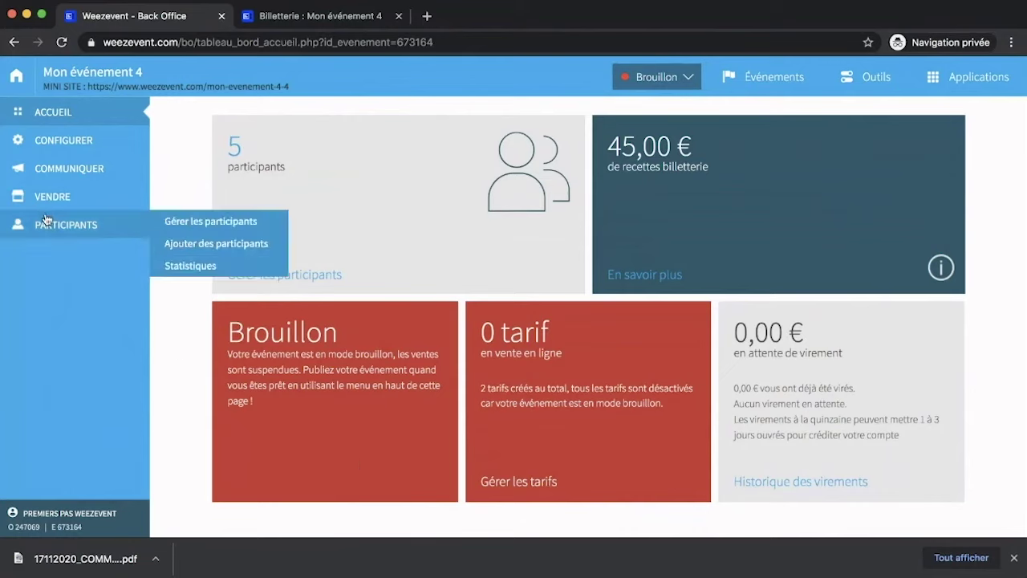
pyautogui.click(181, 222)
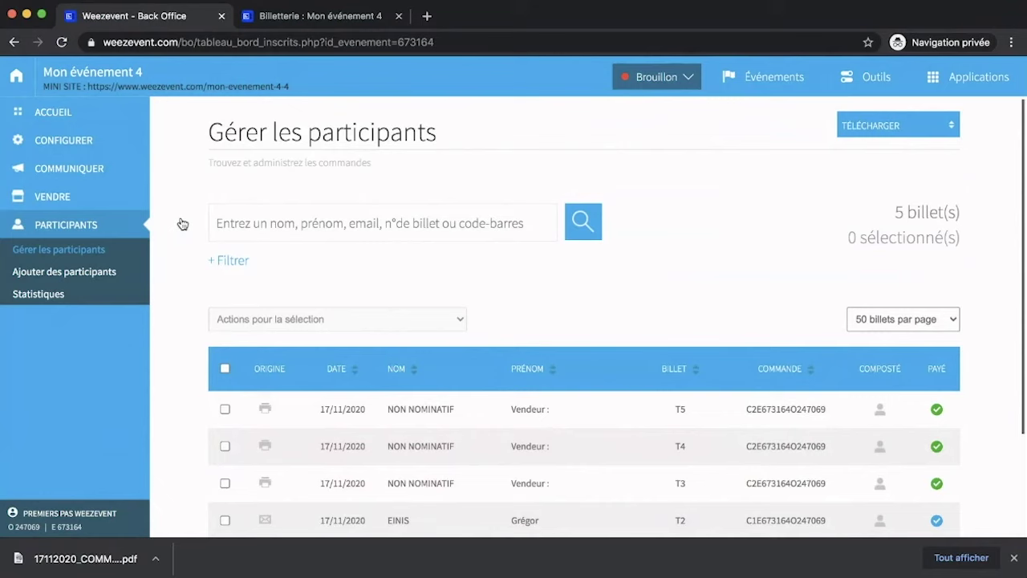
# Show the participant filter options in the search area, then close them again.
pyautogui.click(242, 208)
pyautogui.click(233, 262)
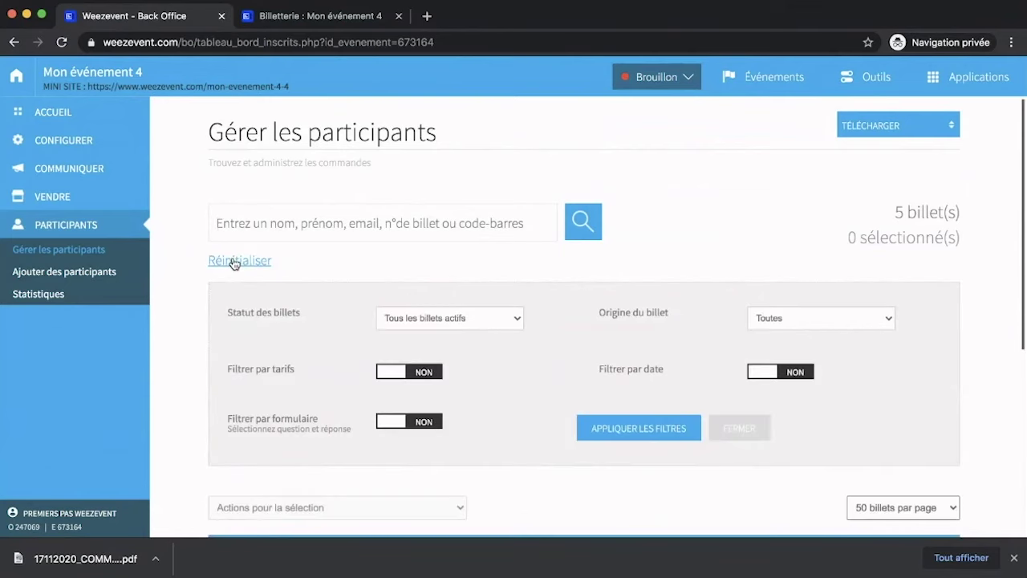
pyautogui.scroll(-2, 233, 262)
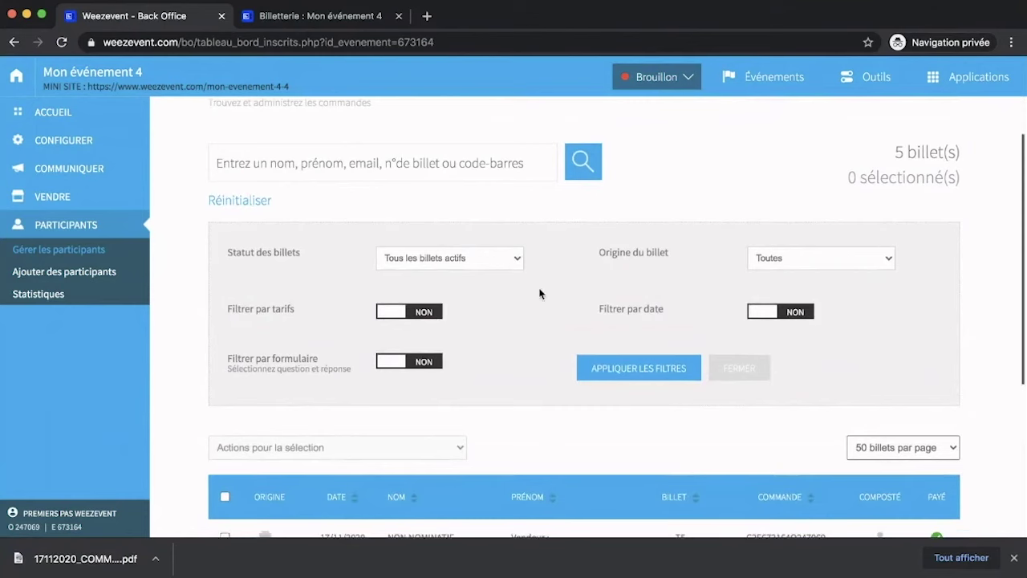
pyautogui.click(730, 370)
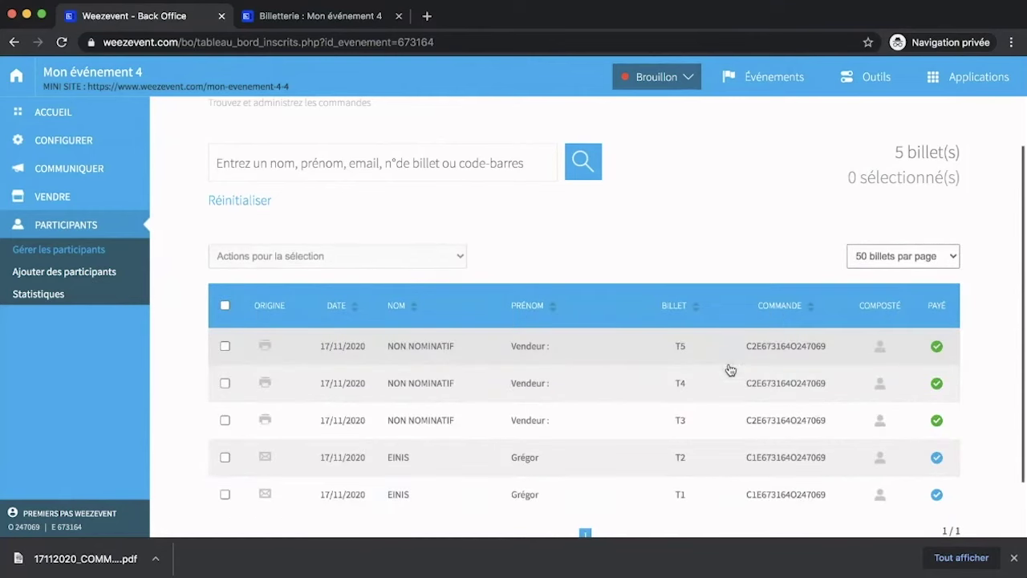
pyautogui.scroll(2, 815, 261)
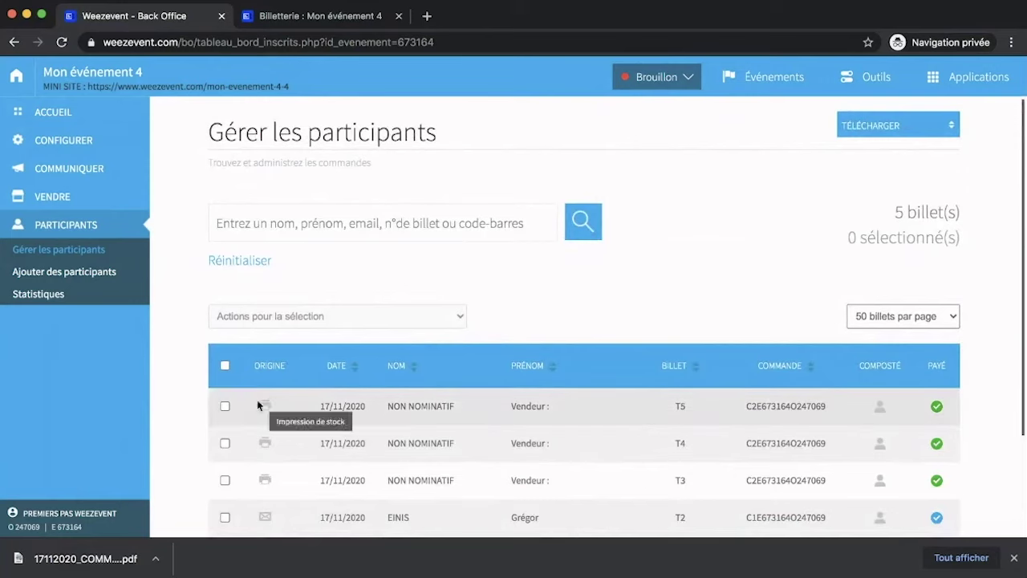
# Tick the T5 and T4 tickets, then select all five tickets via the header checkbox.
pyautogui.click(225, 407)
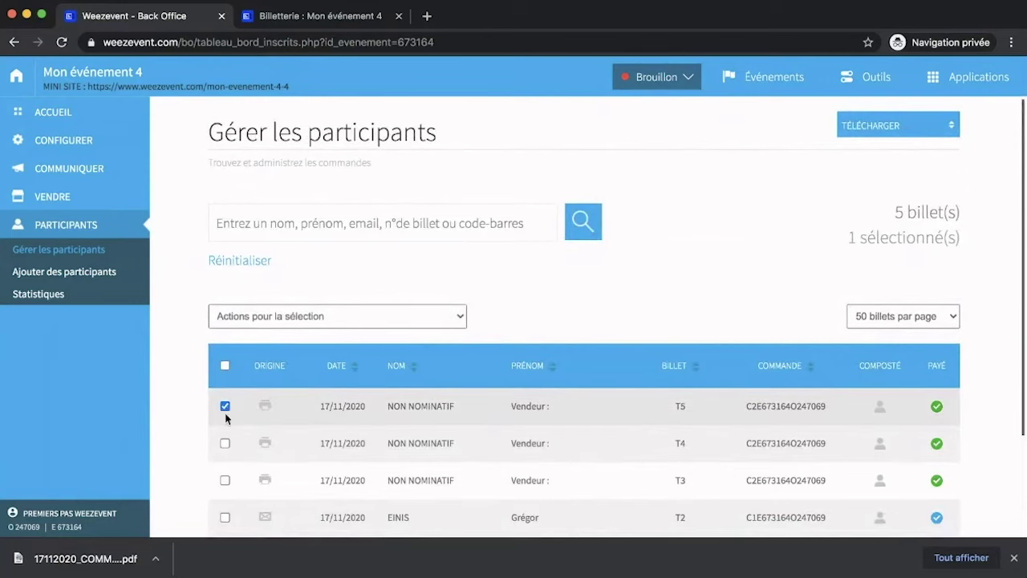
pyautogui.click(226, 443)
pyautogui.click(225, 365)
pyautogui.scroll(-2, 227, 368)
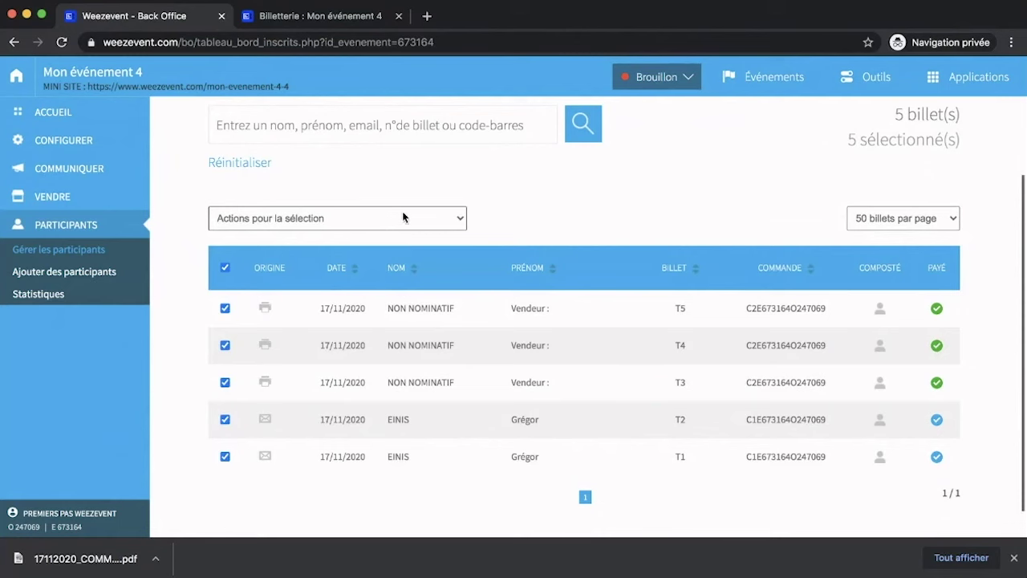
pyautogui.click(545, 290)
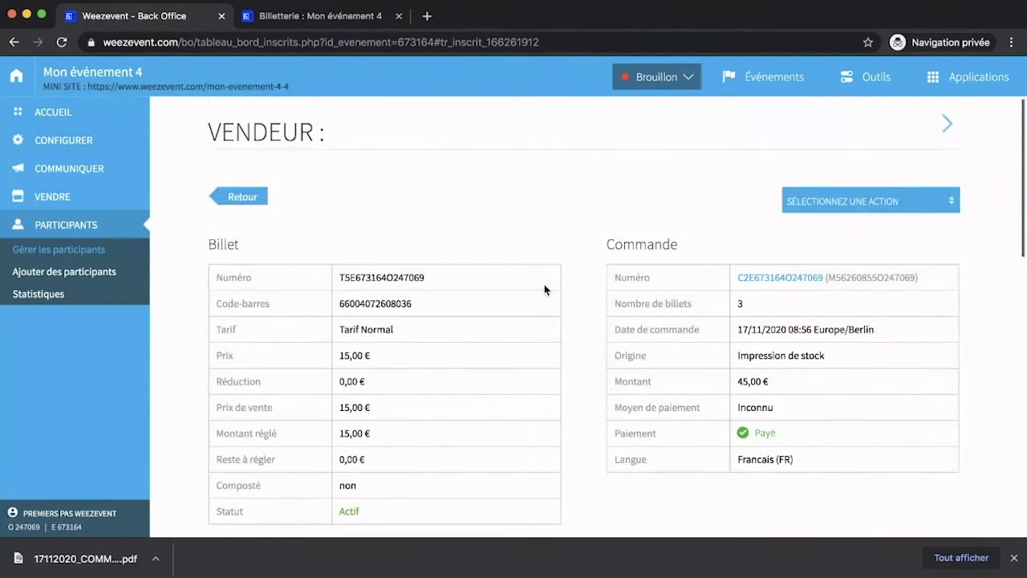
pyautogui.scroll(-1, 544, 284)
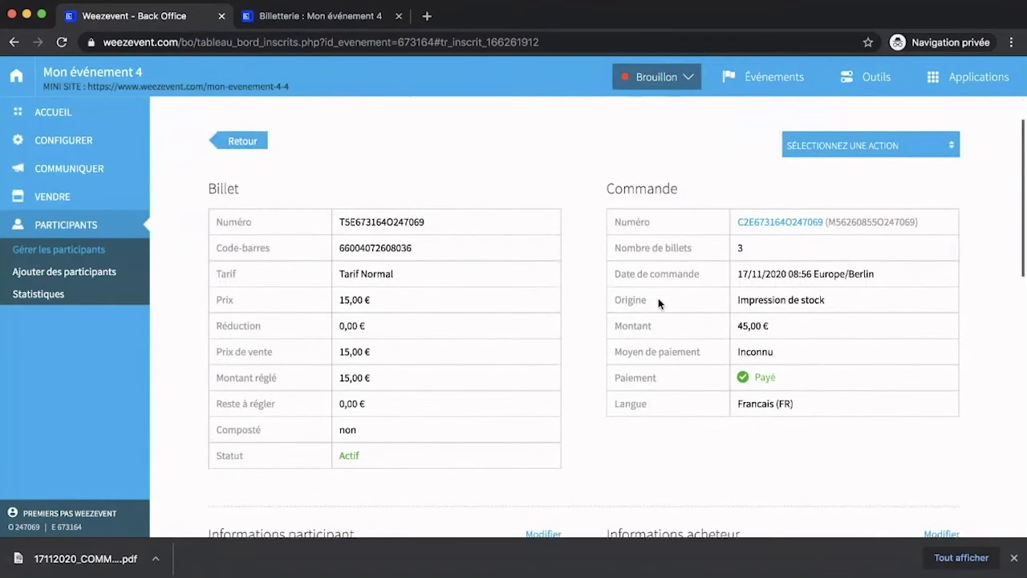
pyautogui.scroll(-4, 658, 301)
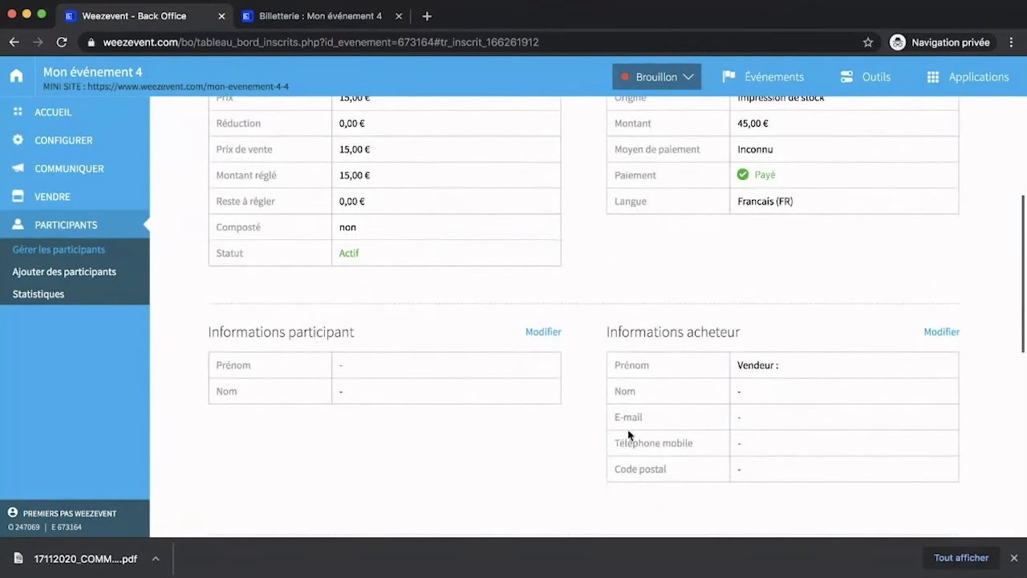
pyautogui.scroll(-5, 715, 441)
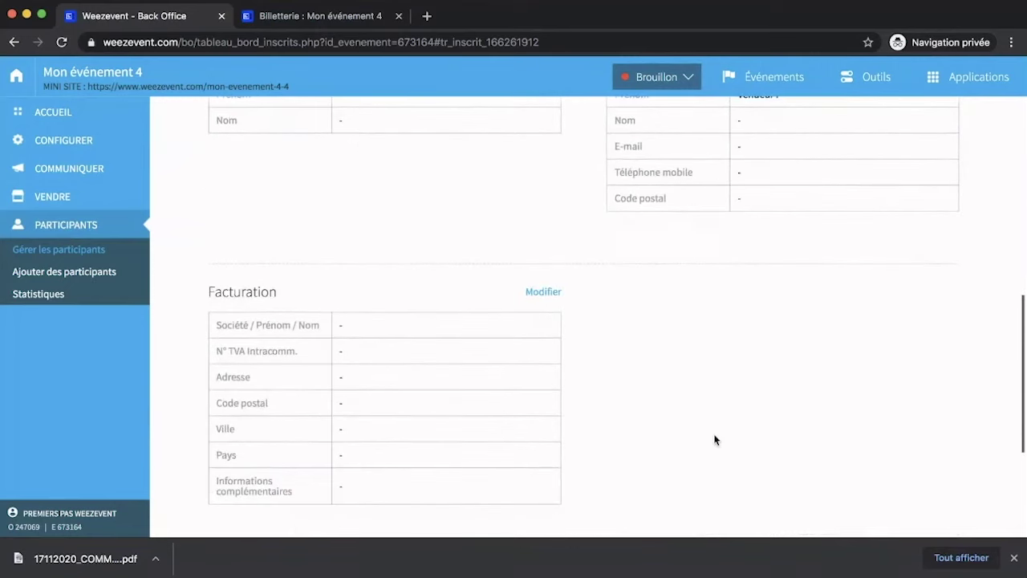
pyautogui.scroll(-4, 447, 447)
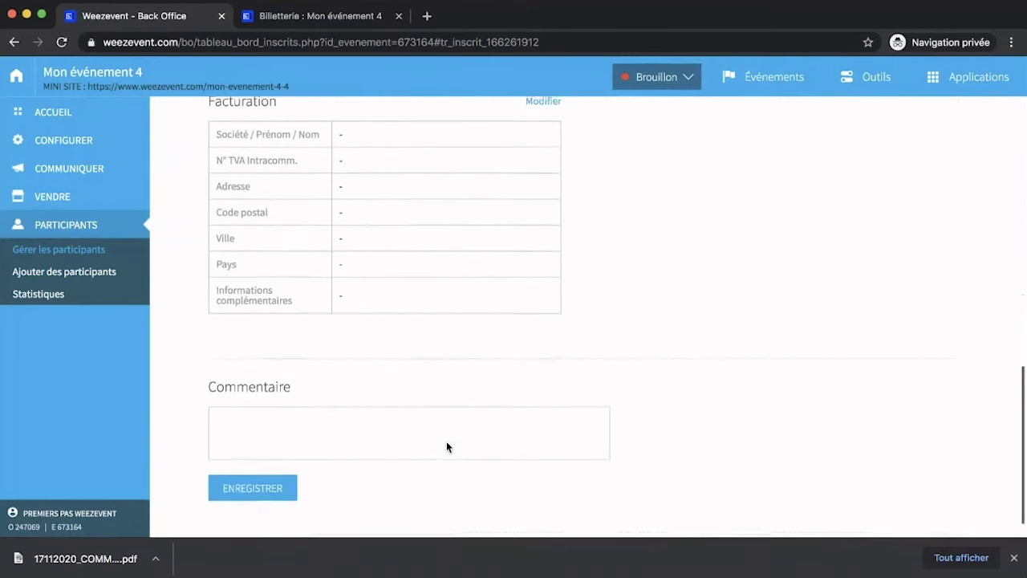
pyautogui.scroll(-1, 376, 449)
pyautogui.scroll(7, 374, 449)
pyautogui.scroll(7, 374, 448)
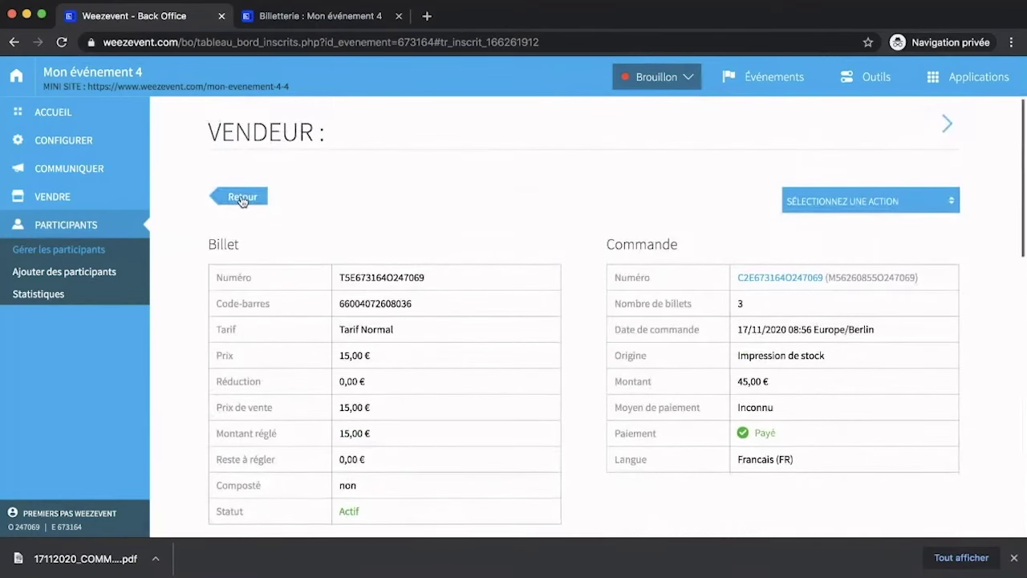
pyautogui.click(242, 199)
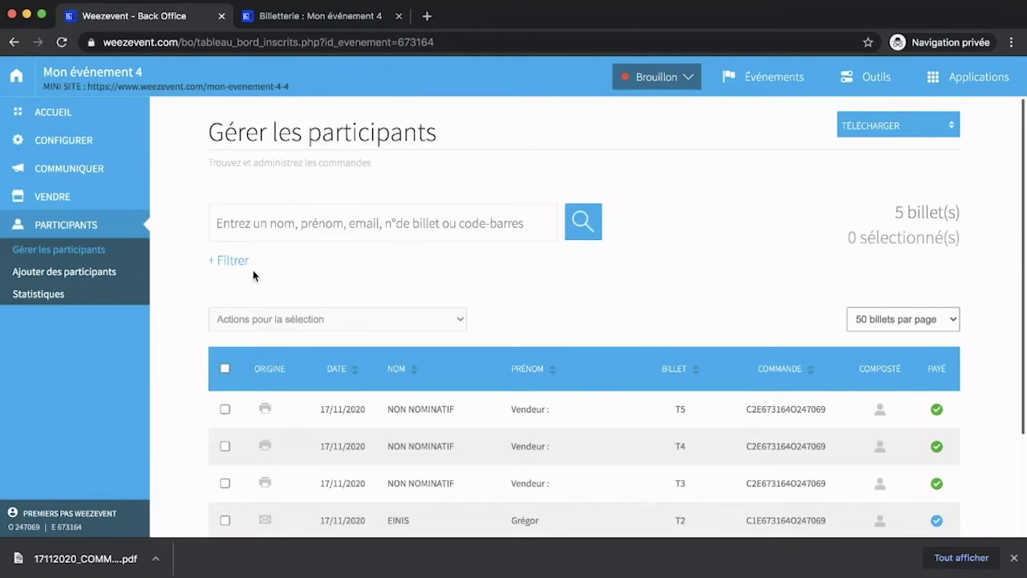
# Open the Statistiques page for Mon événement 4 and review the Evolution charts.
pyautogui.click(82, 301)
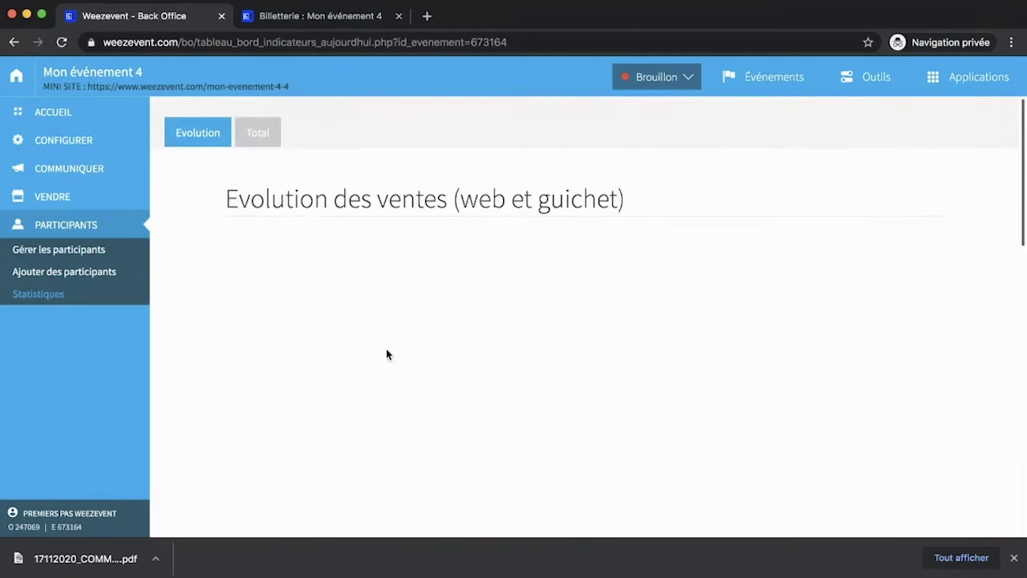
pyautogui.scroll(-2, 386, 352)
pyautogui.scroll(-2, 386, 354)
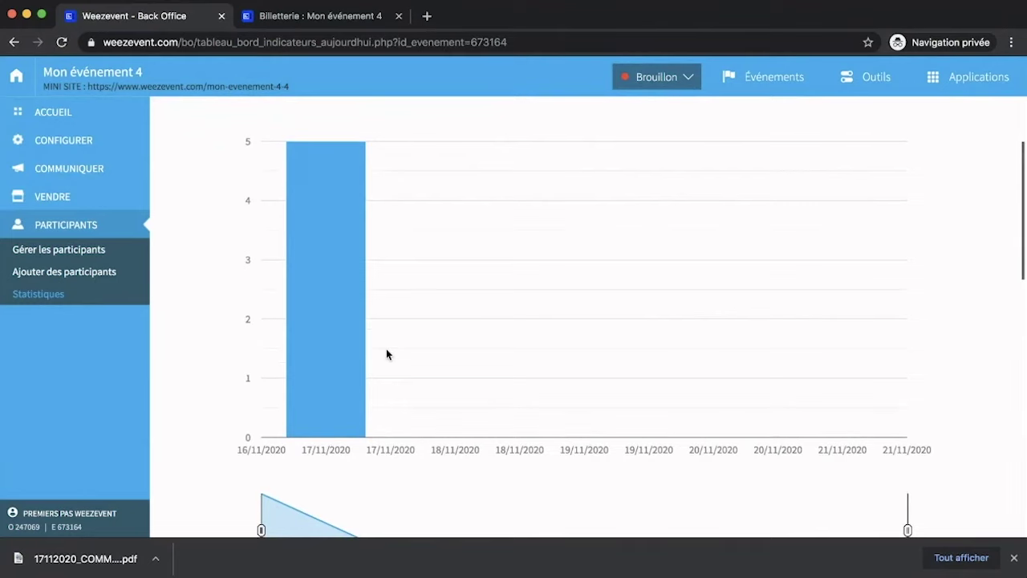
pyautogui.scroll(1, 386, 353)
pyautogui.scroll(-2, 386, 354)
pyautogui.scroll(-8, 386, 354)
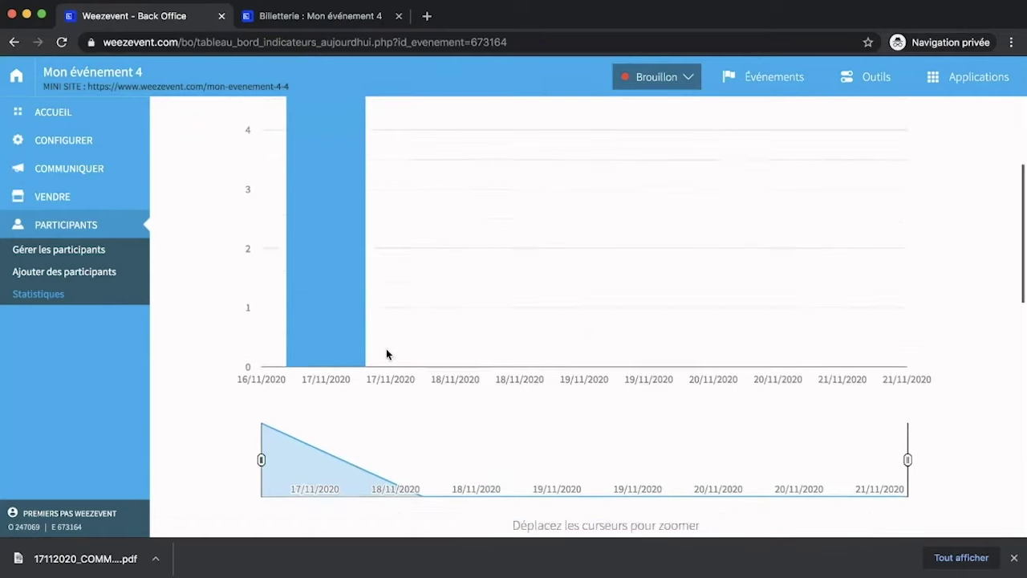
# Show Total figures: 5 participants by channel, 45,00 € from Impression de stock.
pyautogui.scroll(-6, 386, 350)
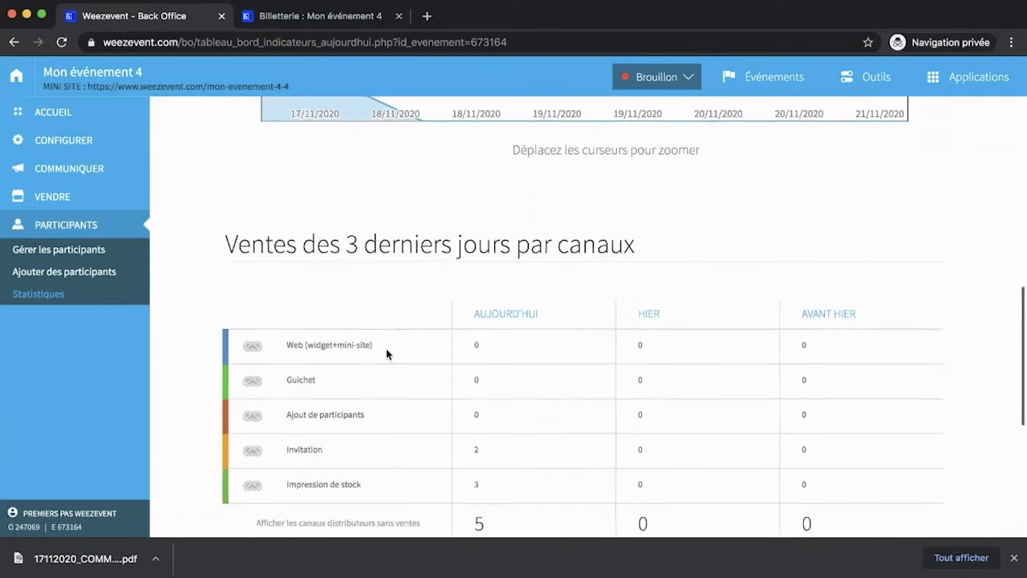
pyautogui.scroll(1, 386, 354)
pyautogui.scroll(-5, 386, 354)
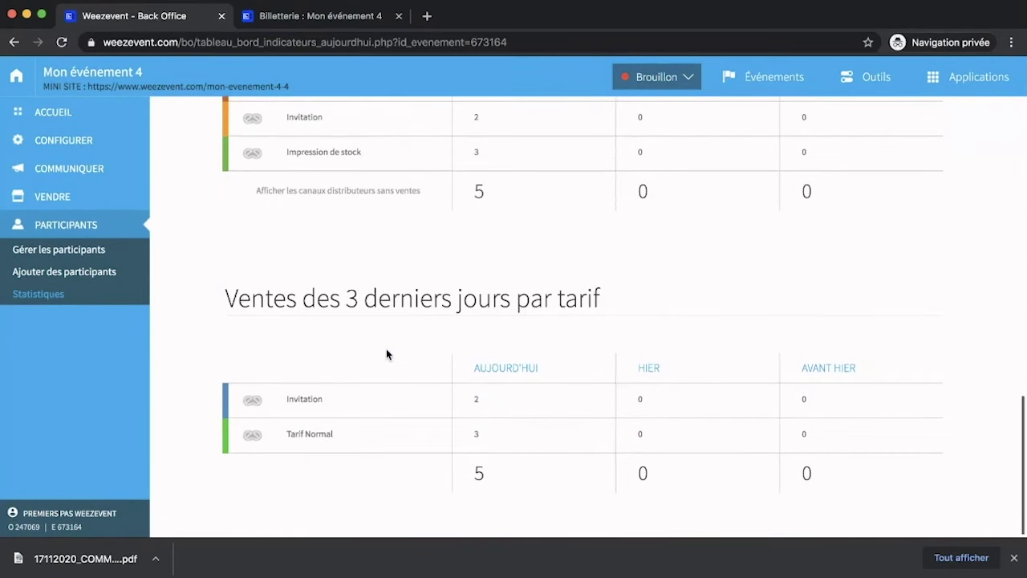
pyautogui.scroll(12, 386, 354)
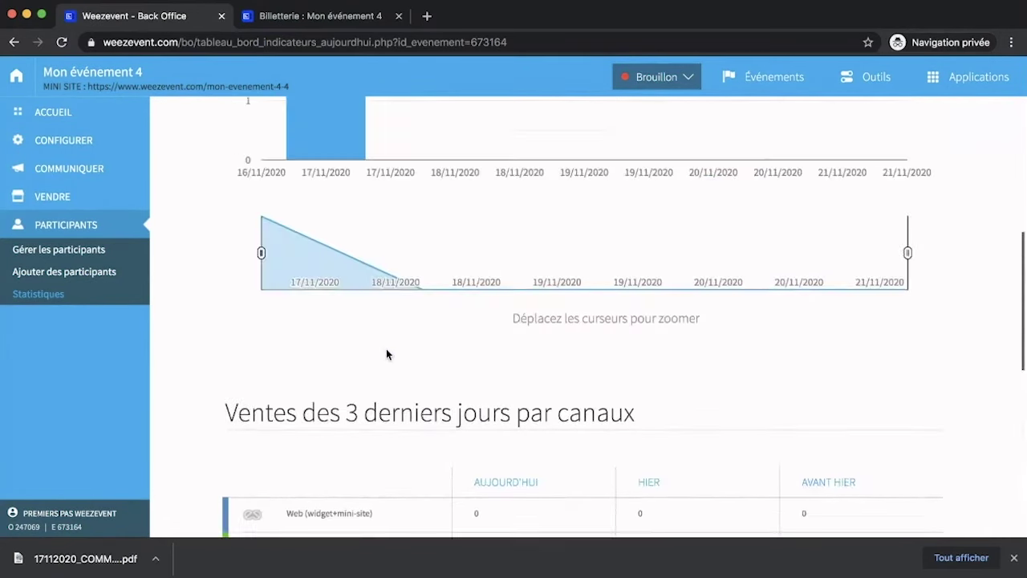
pyautogui.scroll(10, 386, 354)
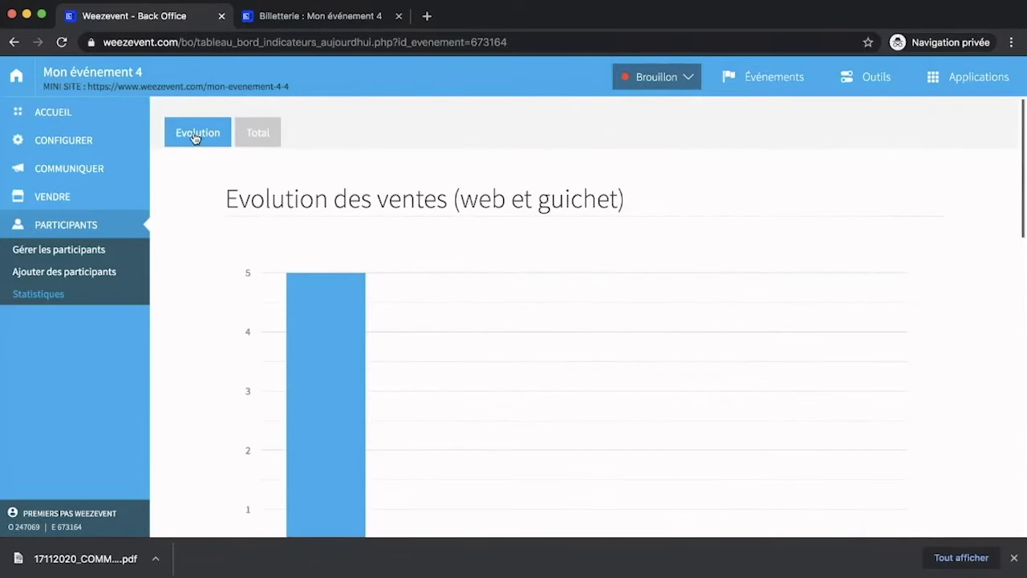
pyautogui.click(250, 135)
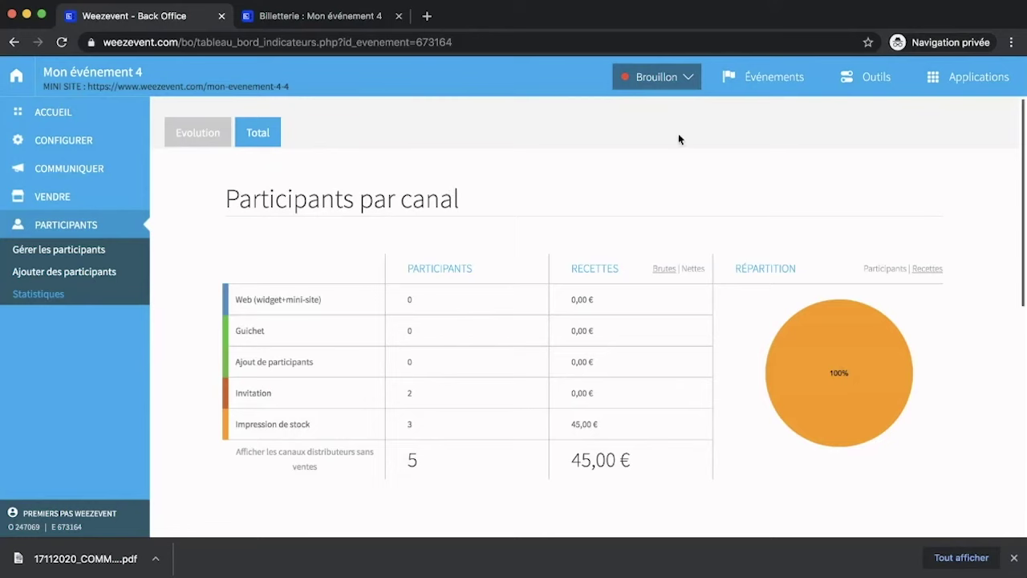
# Launch Contrôle d'accès from Applications and view Listes de contrôle, showing Mon événement 4 at 0 / 5.
pyautogui.click(923, 88)
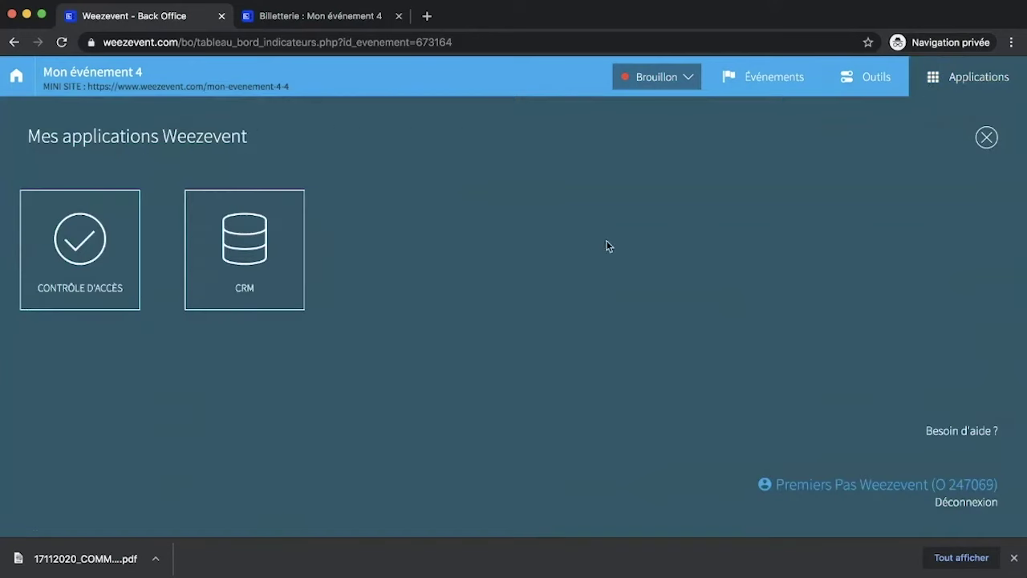
pyautogui.click(105, 267)
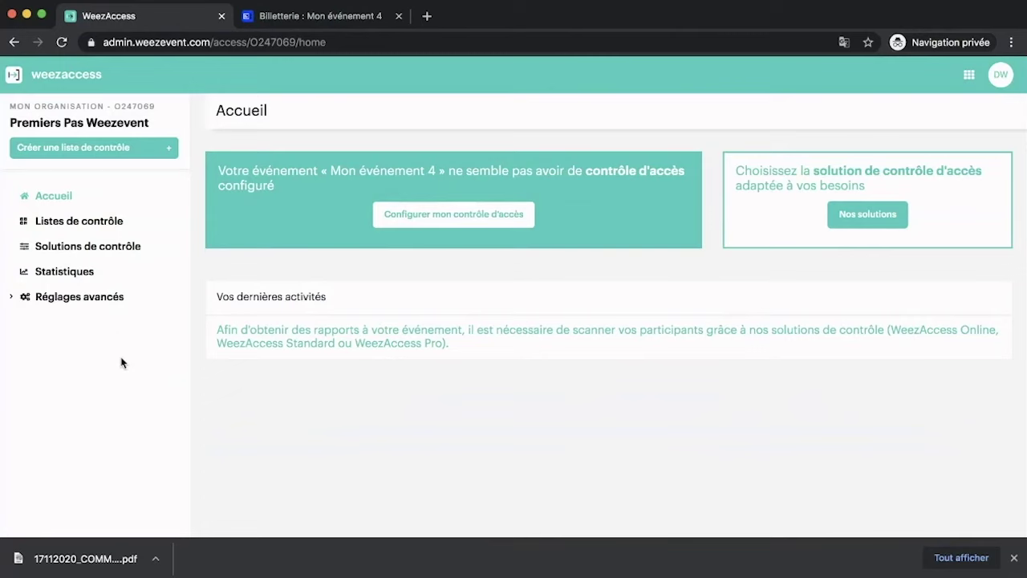
pyautogui.click(103, 223)
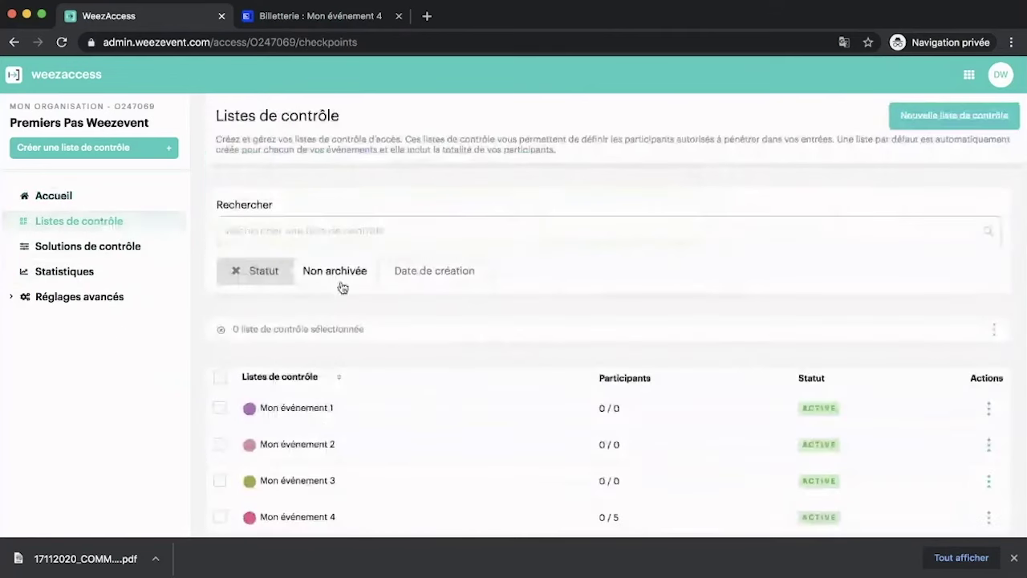